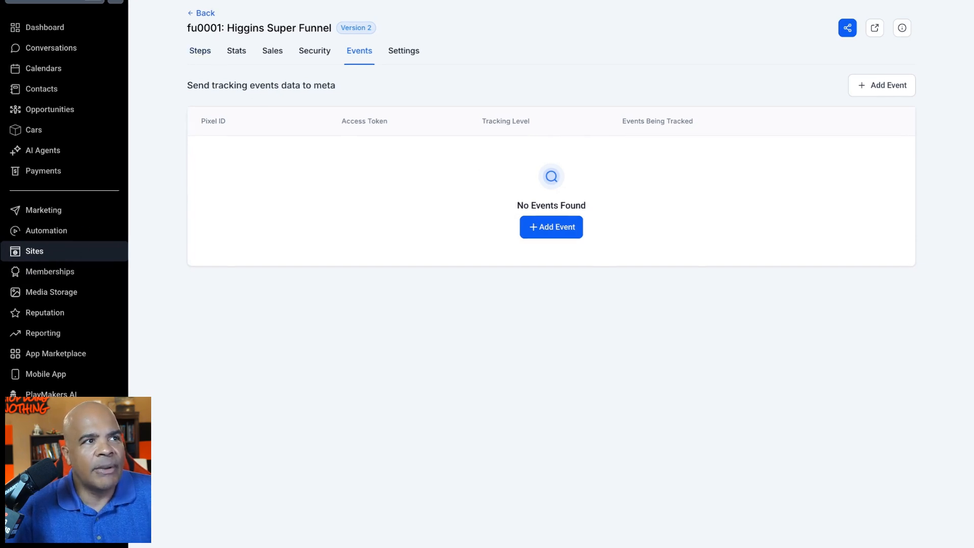
- Open the Events settings of the Marketing Agency Theme Template website and start adding a tracking event
{"action": "left_click", "coordinate": [202, 13]}
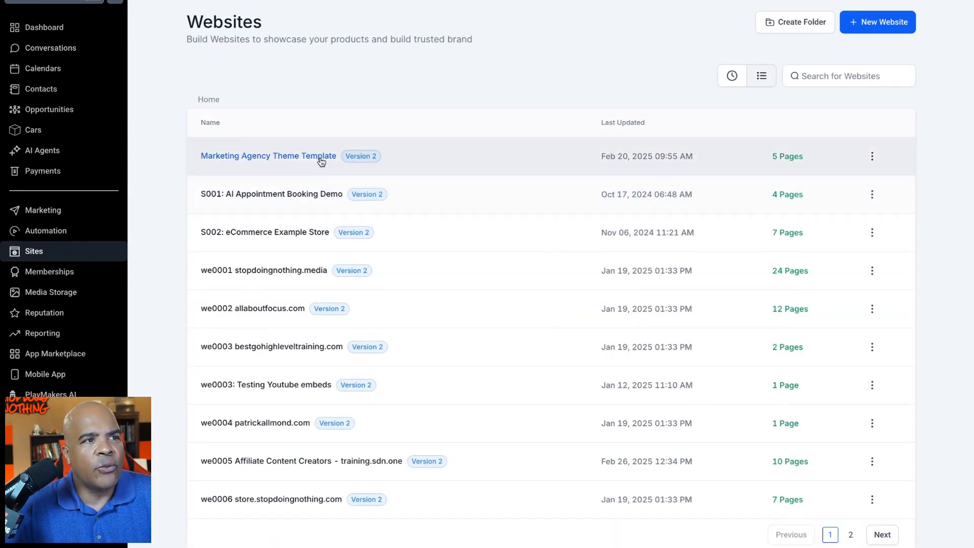
{"action": "left_click", "coordinate": [320, 157]}
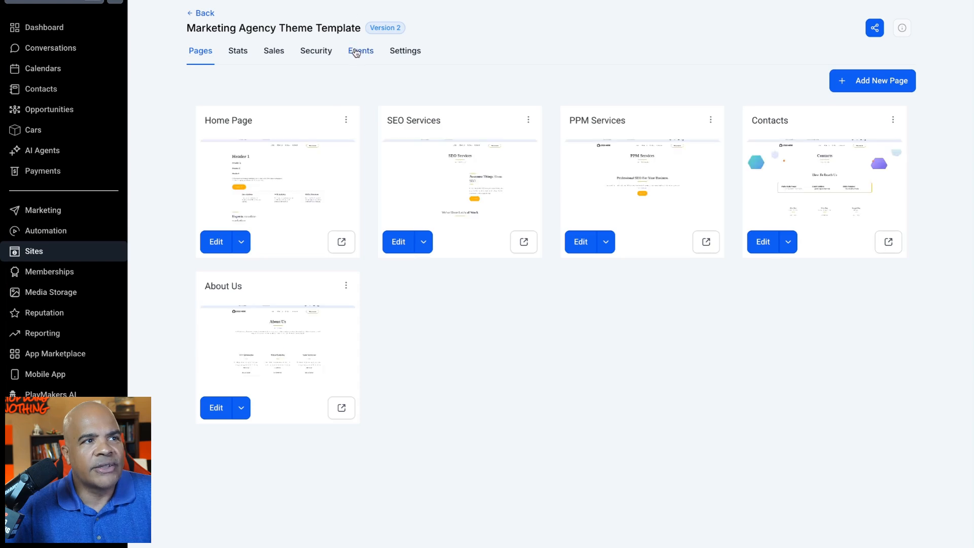
{"action": "left_click", "coordinate": [357, 52]}
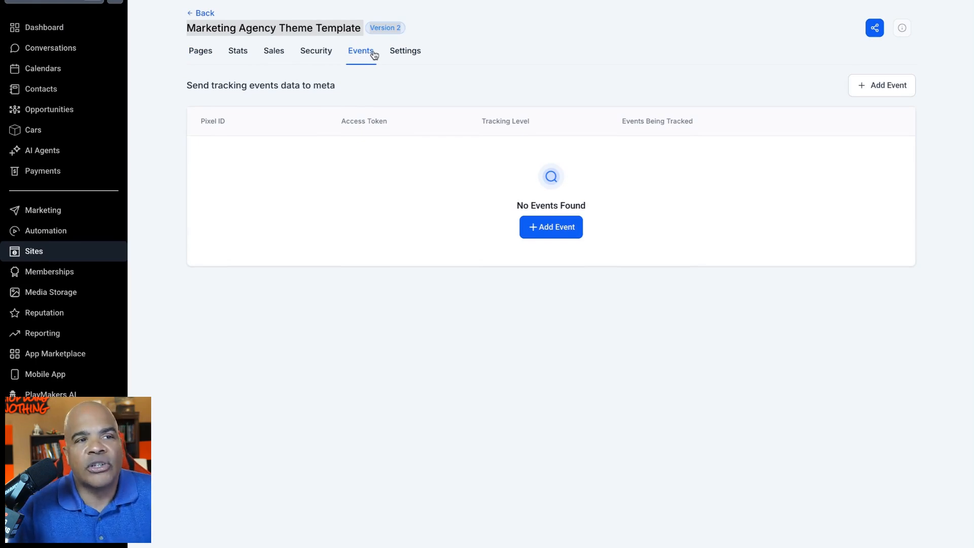
{"action": "left_click", "coordinate": [547, 232]}
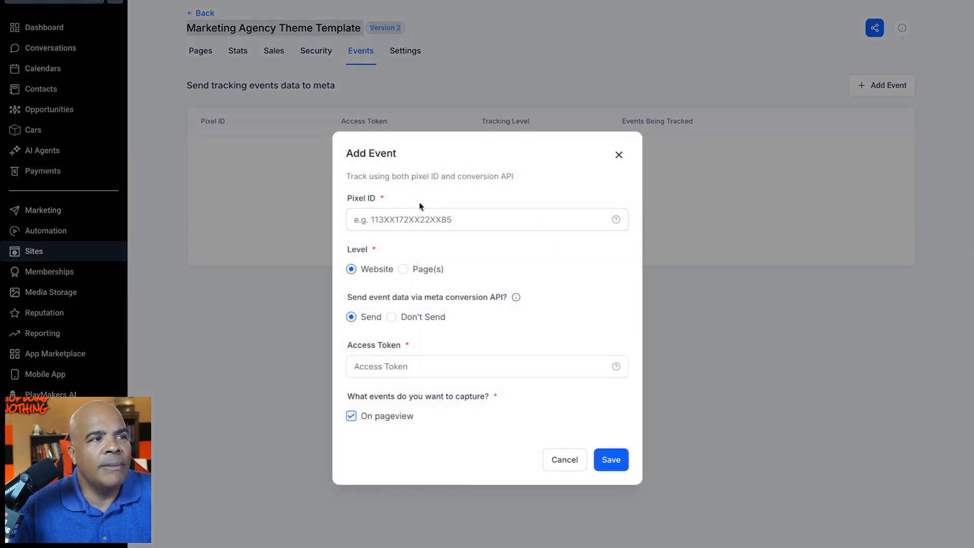
{"action": "left_click", "coordinate": [422, 225]}
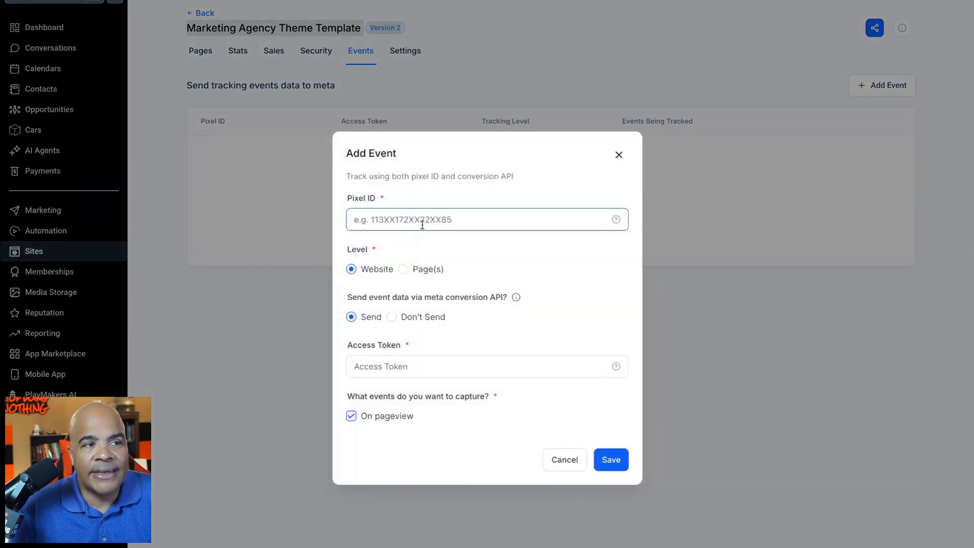
- Try page-level tracking for the Contacts page, and return the event's level to Website
{"action": "left_click", "coordinate": [403, 269]}
{"action": "left_click", "coordinate": [405, 295]}
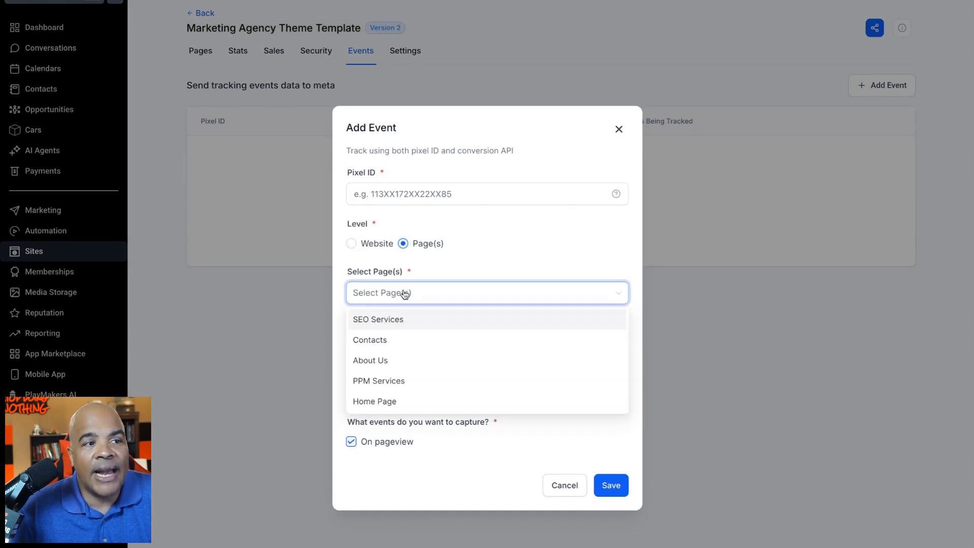
{"action": "left_click", "coordinate": [406, 341]}
{"action": "left_click", "coordinate": [445, 269]}
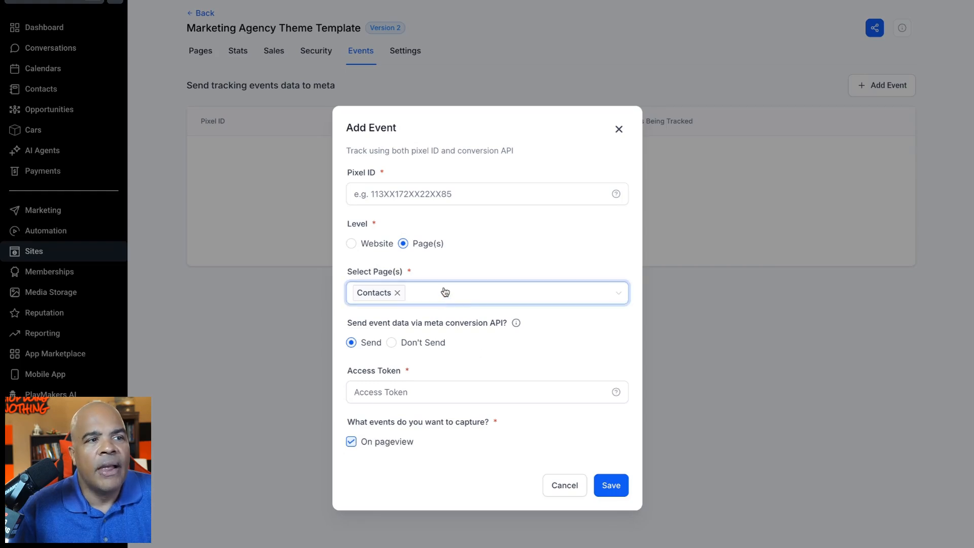
{"action": "left_click", "coordinate": [377, 244]}
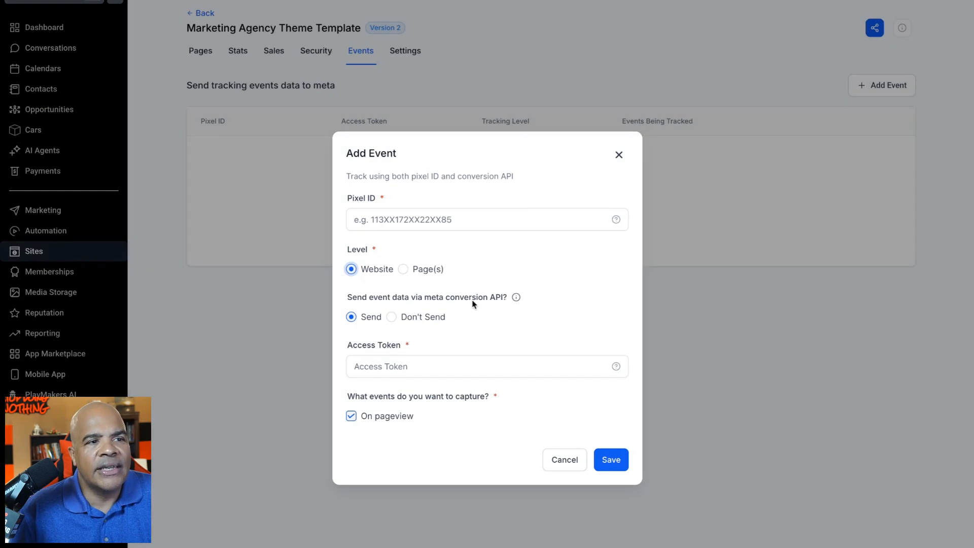
- Copy the dataset ID from the Meta data source overview, and cancel the unsaved event on the website
{"action": "left_click", "coordinate": [401, 220]}
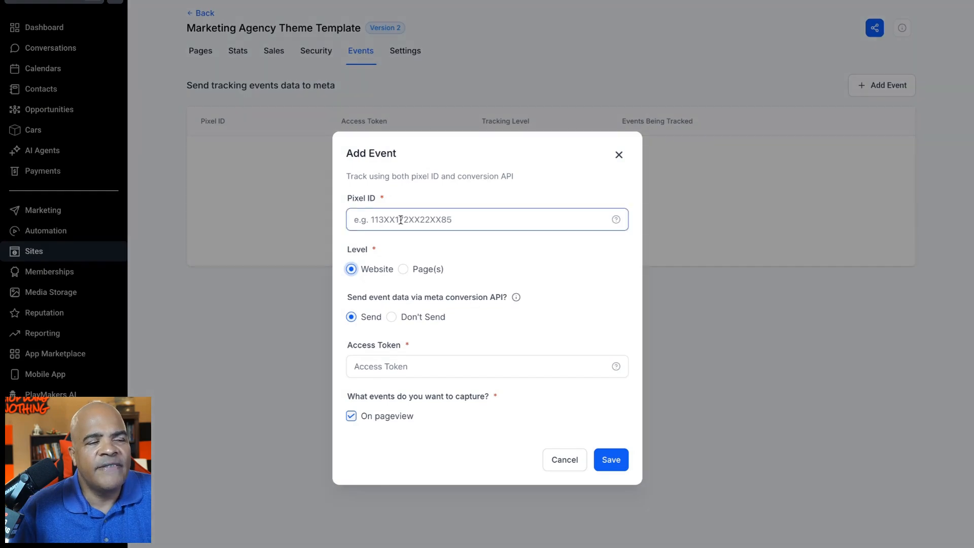
{"action": "left_click", "coordinate": [386, 372]}
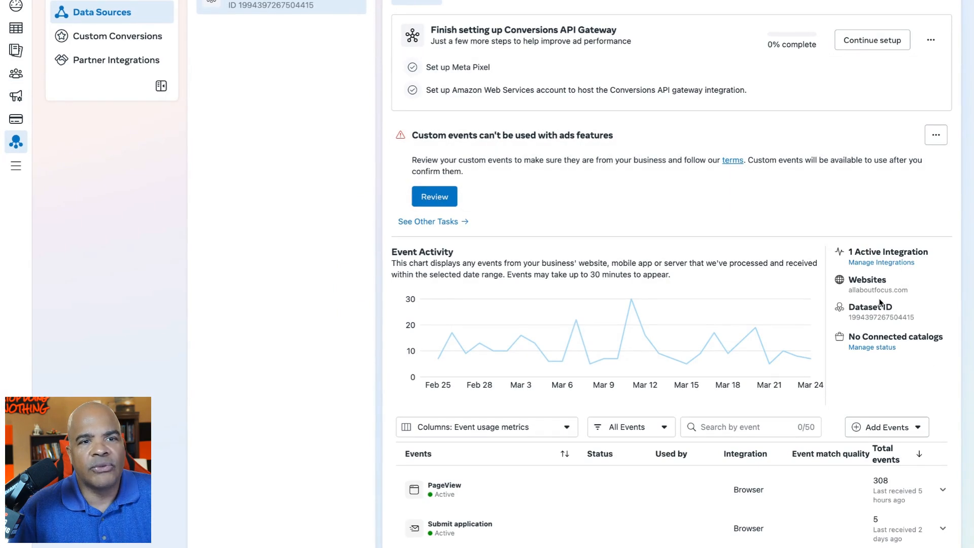
{"action": "left_click", "coordinate": [888, 319]}
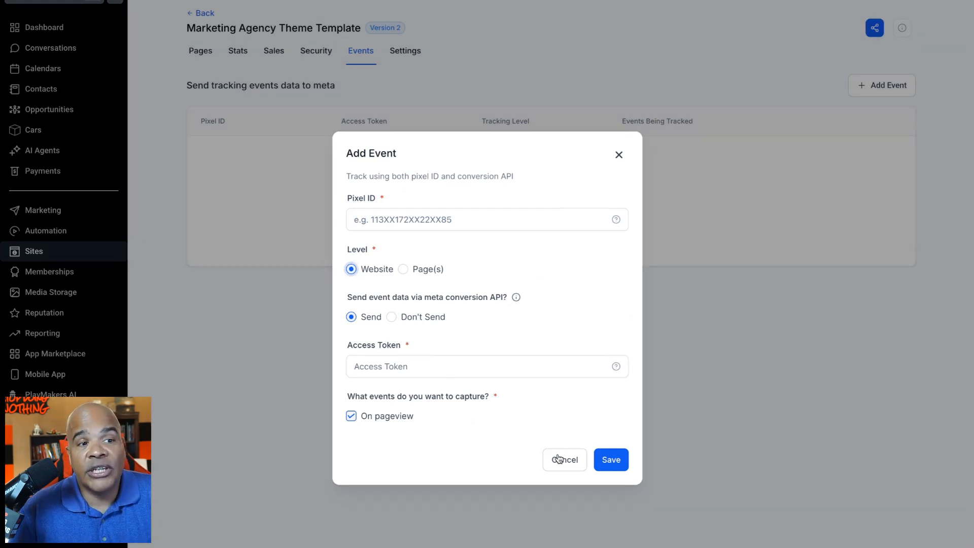
{"action": "left_click", "coordinate": [560, 459]}
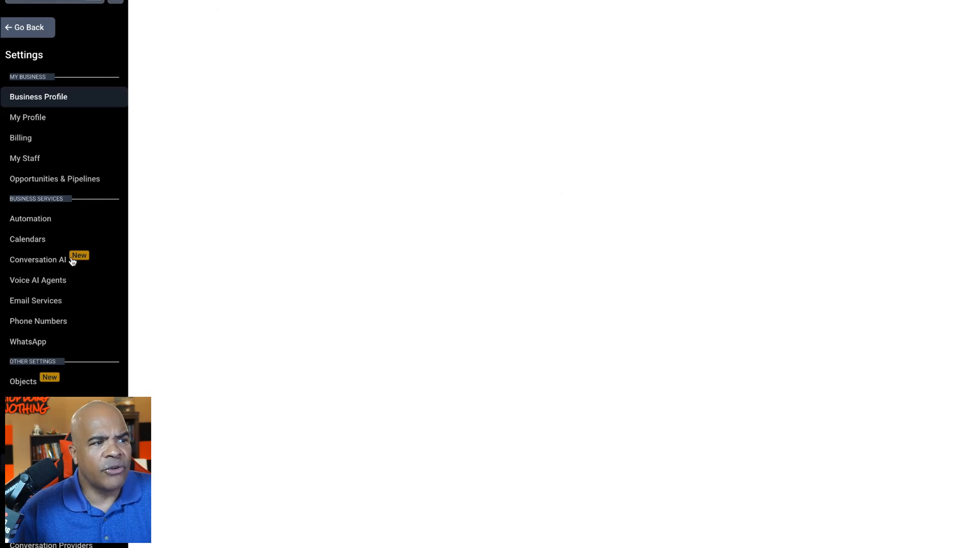
- Open the custom values in the account settings and search them for "face"
{"action": "left_click", "coordinate": [34, 422]}
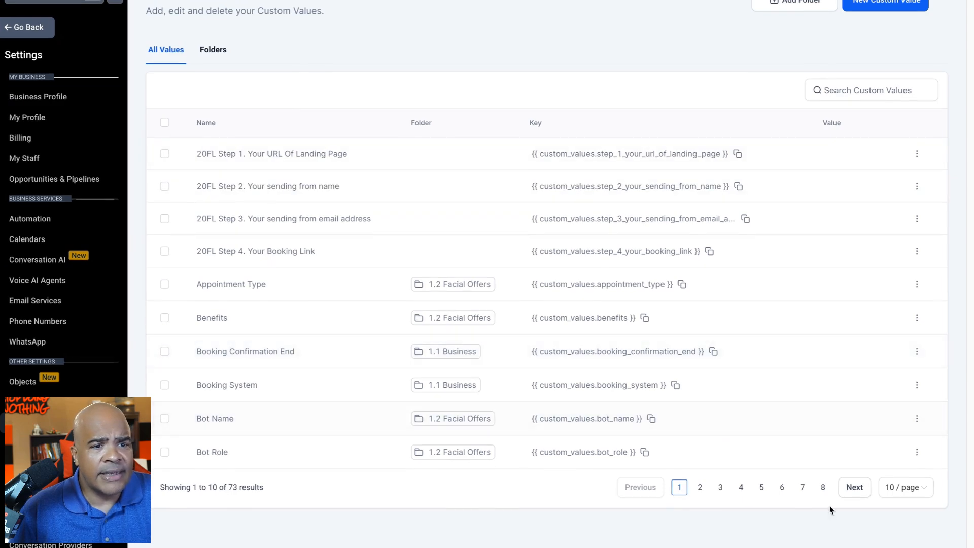
{"action": "left_click", "coordinate": [871, 87]}
{"action": "type", "text": "face"}
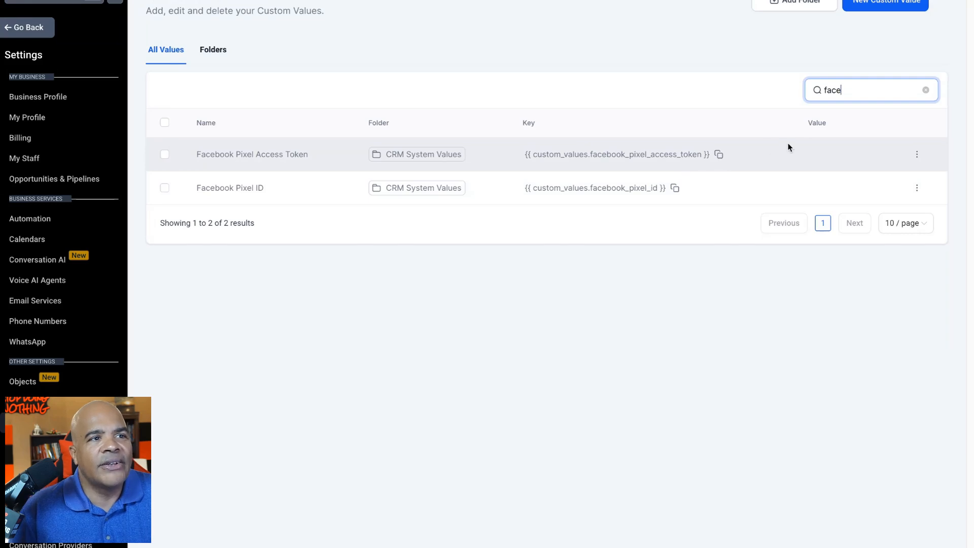
- View the Facebook Pixel Access Token custom value and close it without changes
{"action": "left_click", "coordinate": [917, 154]}
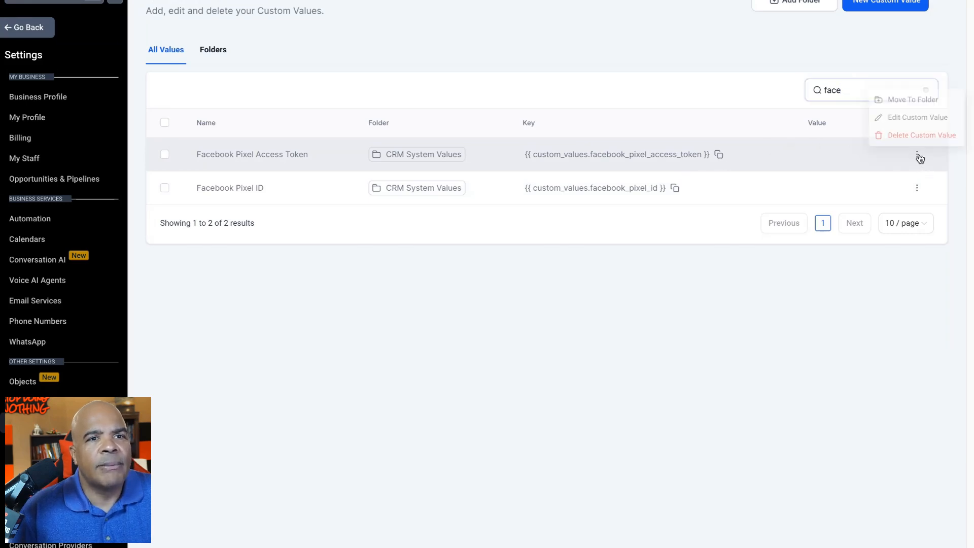
{"action": "left_click", "coordinate": [921, 112]}
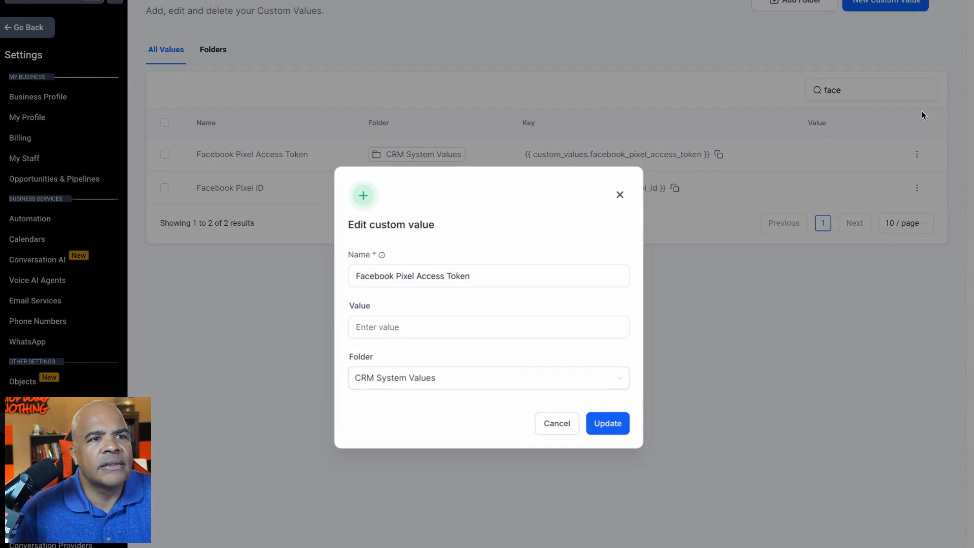
{"action": "left_click", "coordinate": [554, 426]}
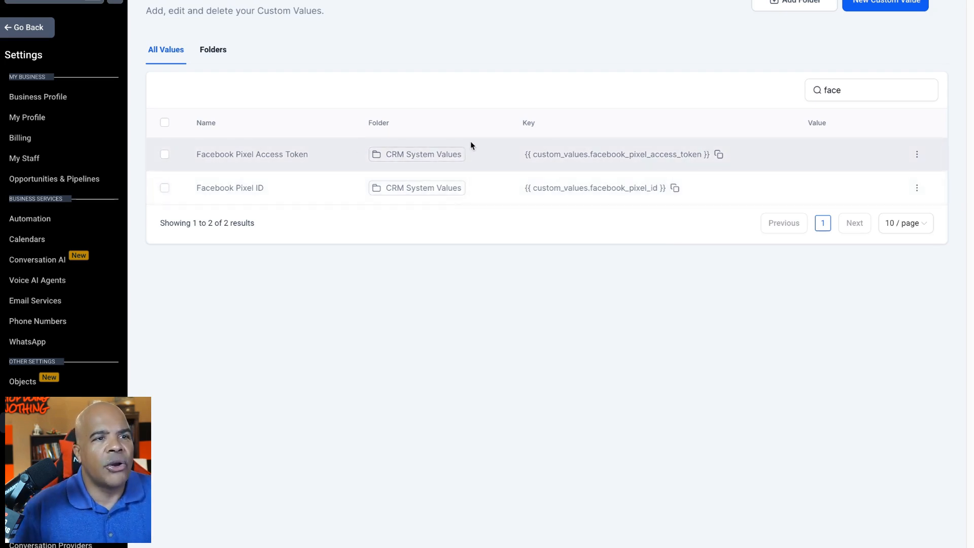
- Set the Facebook Pixel ID custom value to the copied dataset ID and save it
{"action": "left_click", "coordinate": [916, 188]}
{"action": "left_click", "coordinate": [920, 145]}
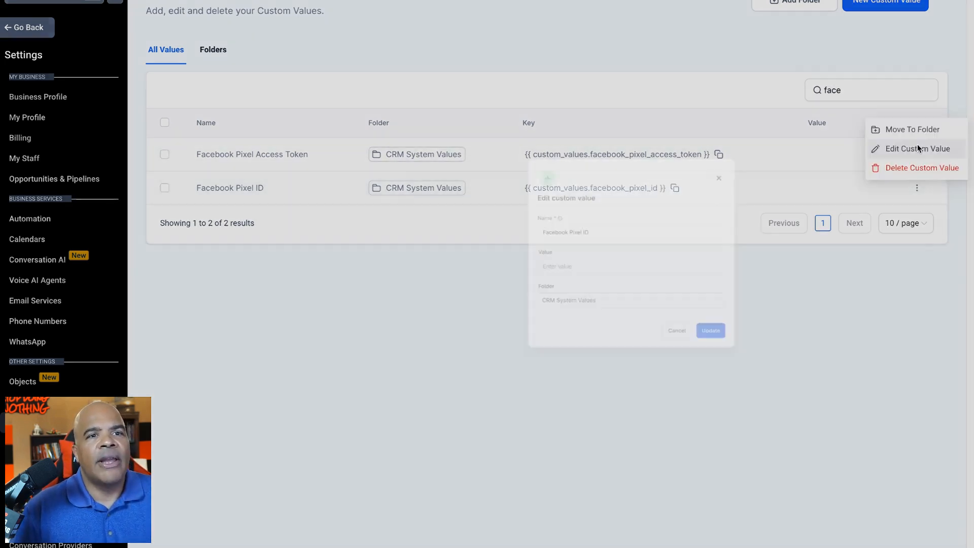
{"action": "left_click", "coordinate": [490, 323]}
{"action": "key", "text": "ctrl+v"}
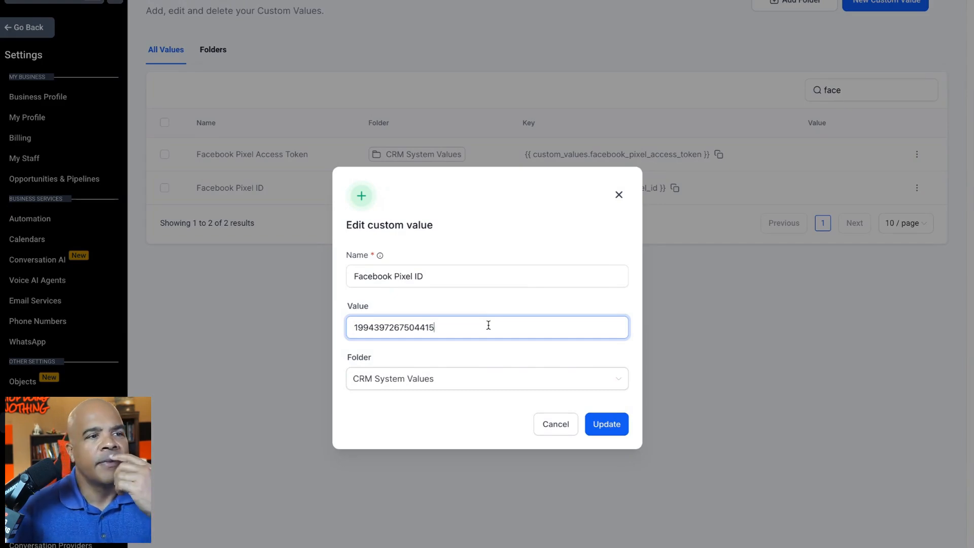
{"action": "left_click", "coordinate": [598, 425]}
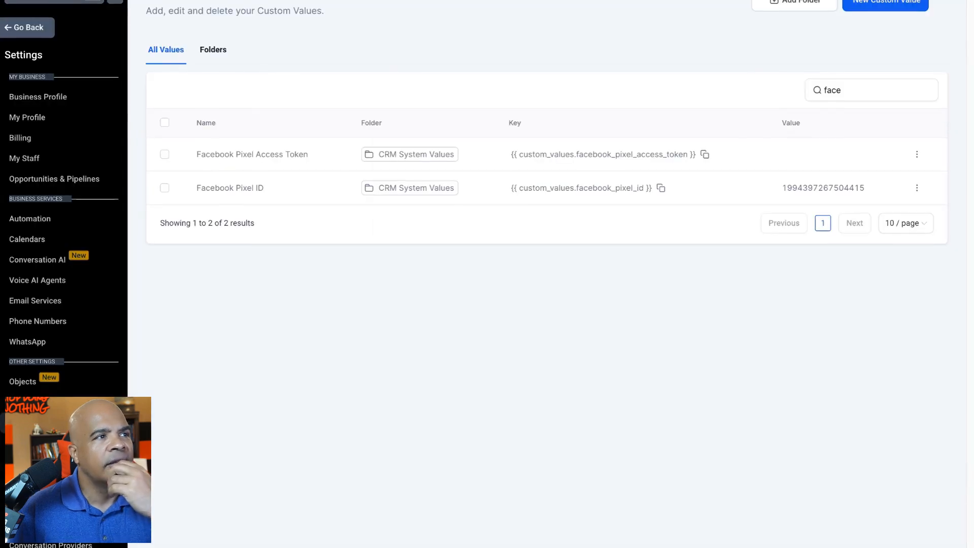
- Return to the Marketing Agency Theme Template's events, start a new website-level event, and paste its Pixel ID
{"action": "left_click", "coordinate": [22, 27]}
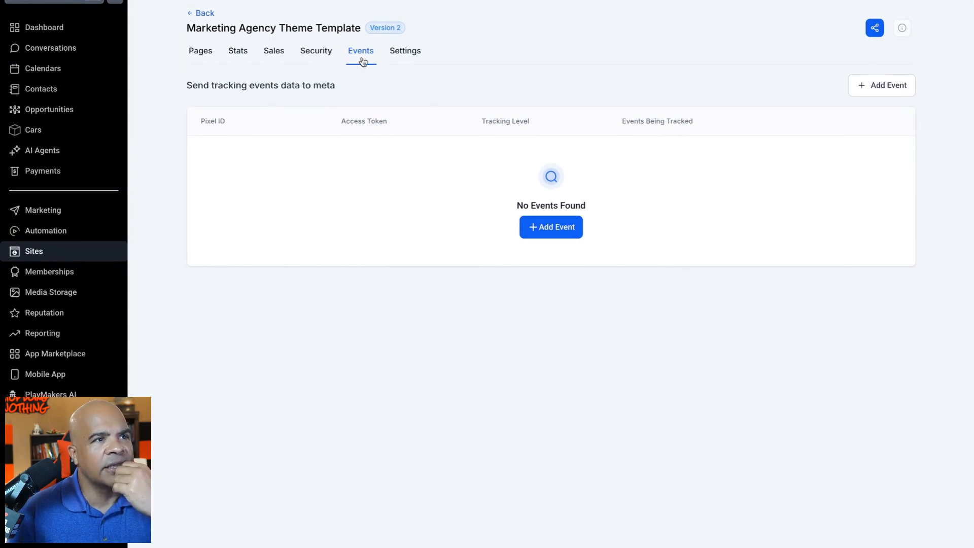
{"action": "left_click", "coordinate": [571, 230]}
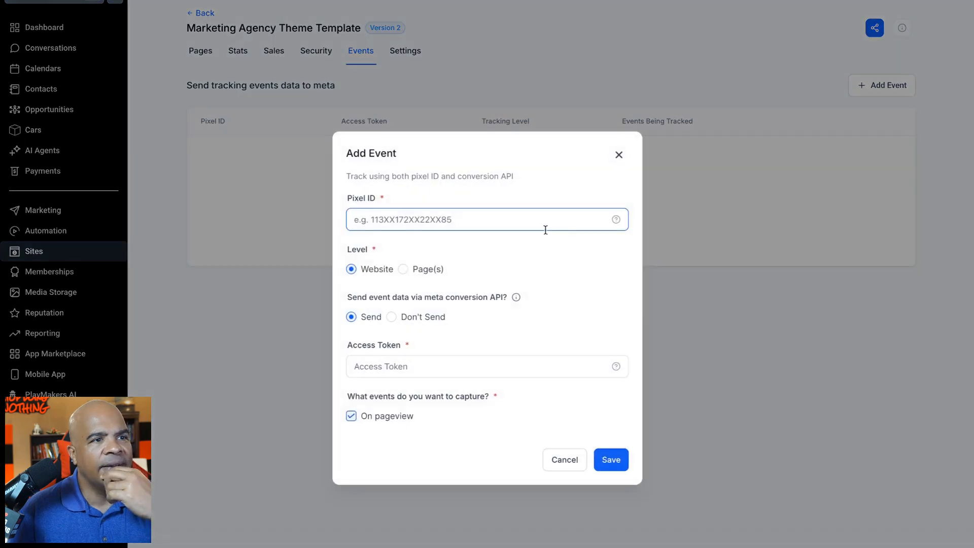
{"action": "left_click", "coordinate": [497, 221]}
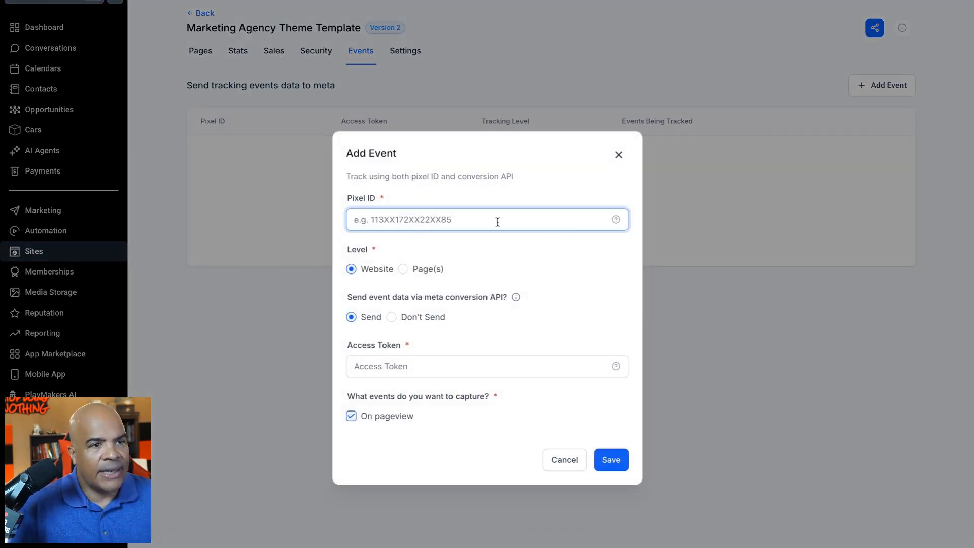
{"action": "key", "text": "ctrl+v"}
{"action": "left_click", "coordinate": [464, 367]}
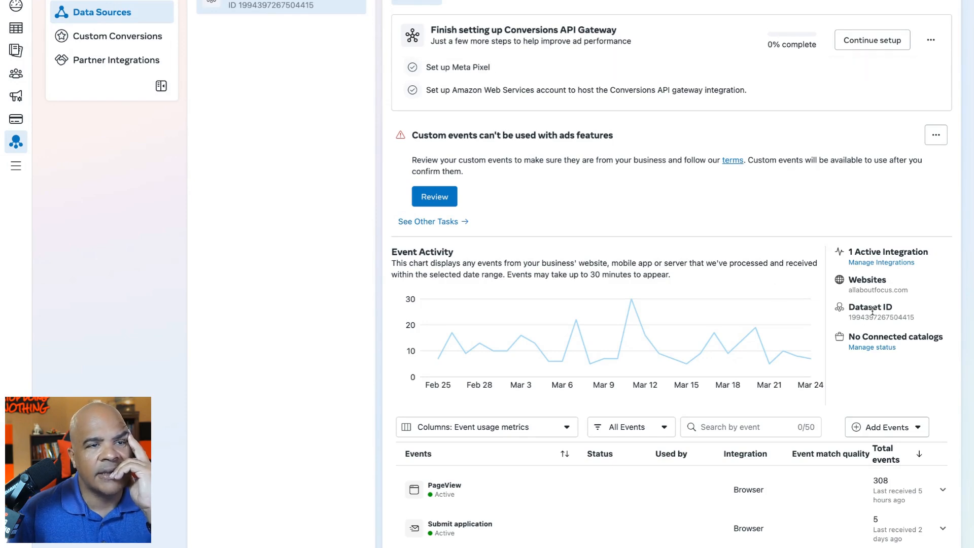
- Switch to Meta Events Manager, bring up the direct-integration access token in the dataset's settings, and reload the page
{"action": "left_click", "coordinate": [644, 2]}
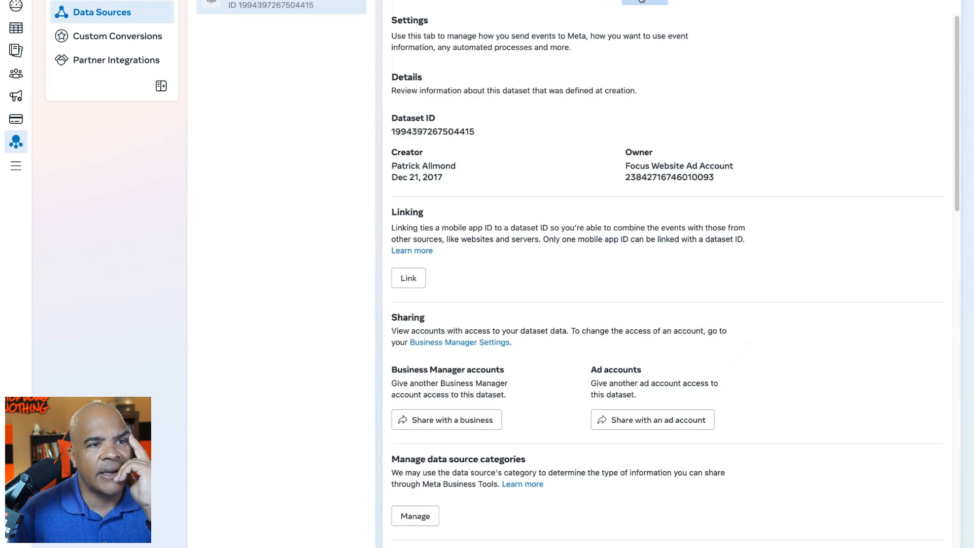
{"action": "scroll", "coordinate": [676, 241], "scroll_direction": "down", "scroll_amount": 15}
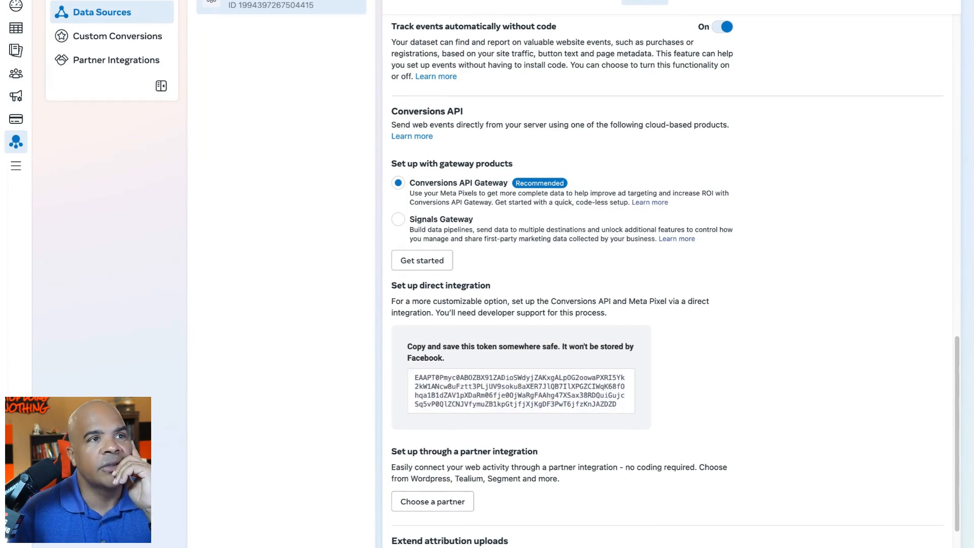
{"action": "key", "text": "super+r"}
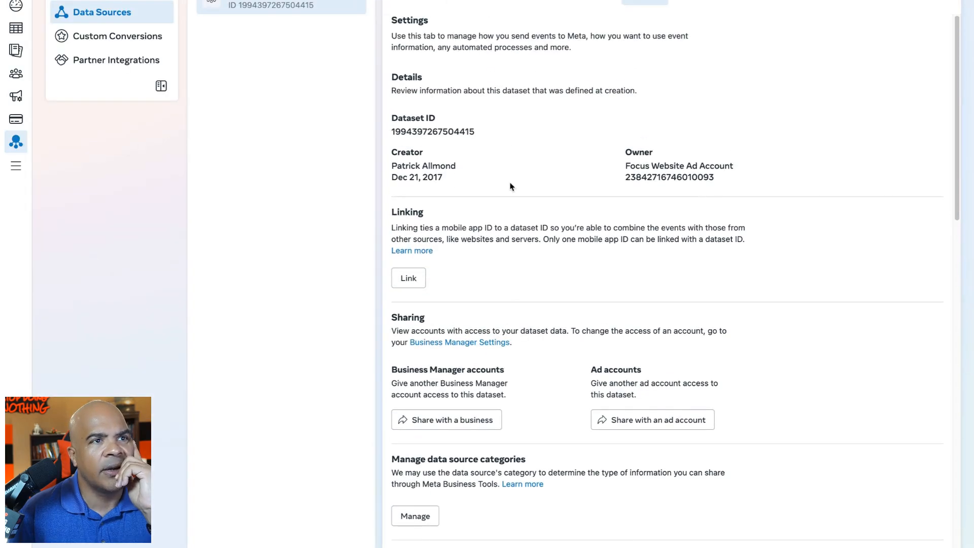
- Examine the Conversions API section of the dataset settings, focusing on the direct-integration option for generating an access token
{"action": "scroll", "coordinate": [572, 322], "scroll_direction": "down", "scroll_amount": 12}
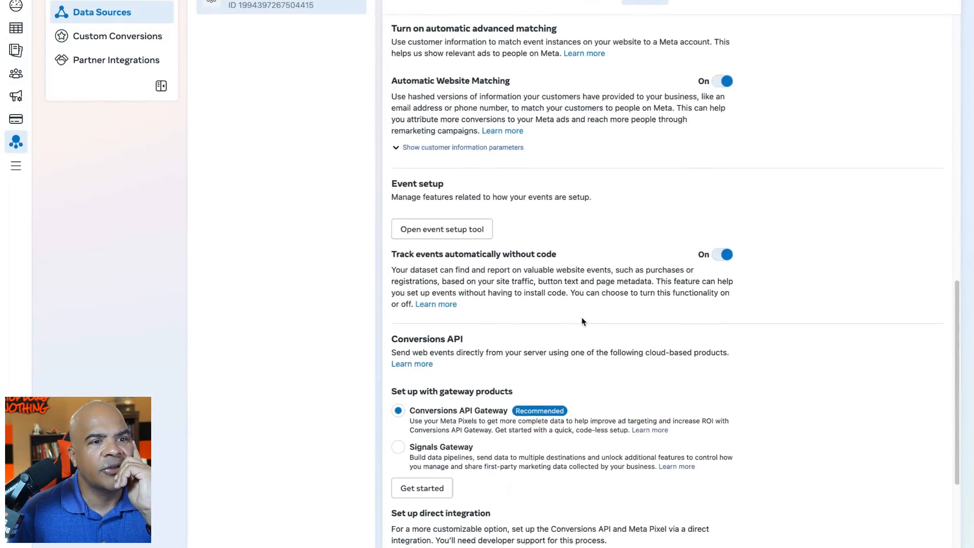
{"action": "scroll", "coordinate": [582, 322], "scroll_direction": "down", "scroll_amount": 5}
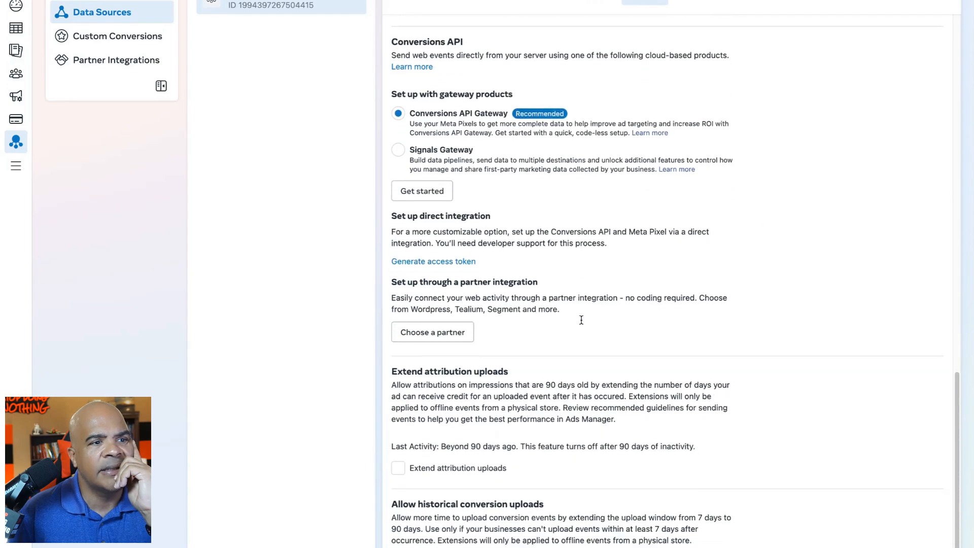
{"action": "scroll", "coordinate": [582, 319], "scroll_direction": "down", "scroll_amount": 3}
{"action": "scroll", "coordinate": [582, 319], "scroll_direction": "up", "scroll_amount": 7}
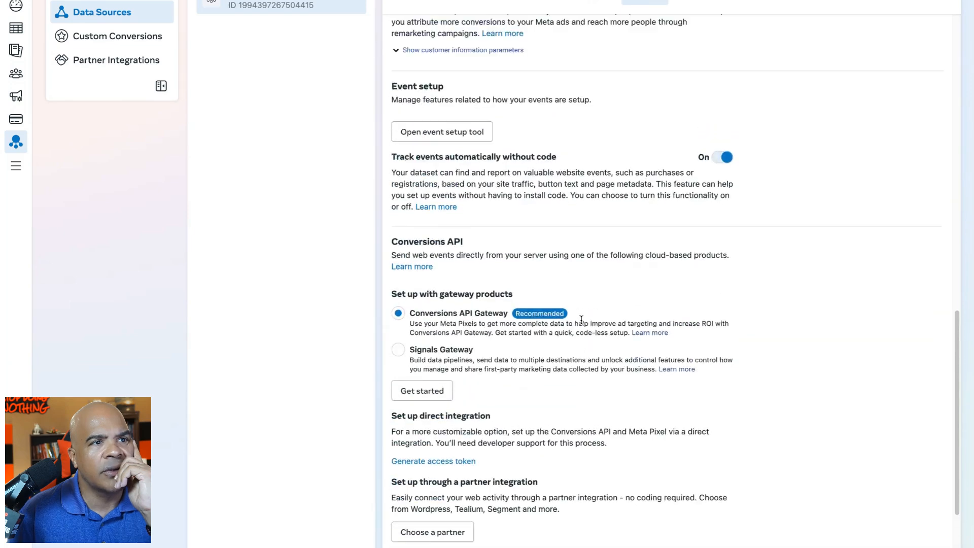
{"action": "scroll", "coordinate": [581, 319], "scroll_direction": "up", "scroll_amount": 7}
{"action": "scroll", "coordinate": [581, 319], "scroll_direction": "down", "scroll_amount": 9}
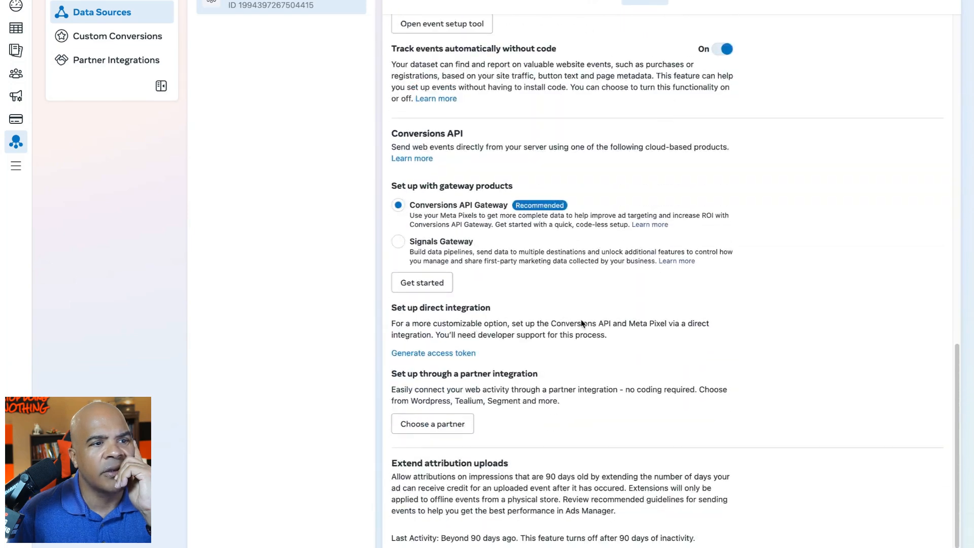
{"action": "scroll", "coordinate": [581, 322], "scroll_direction": "down", "scroll_amount": 1}
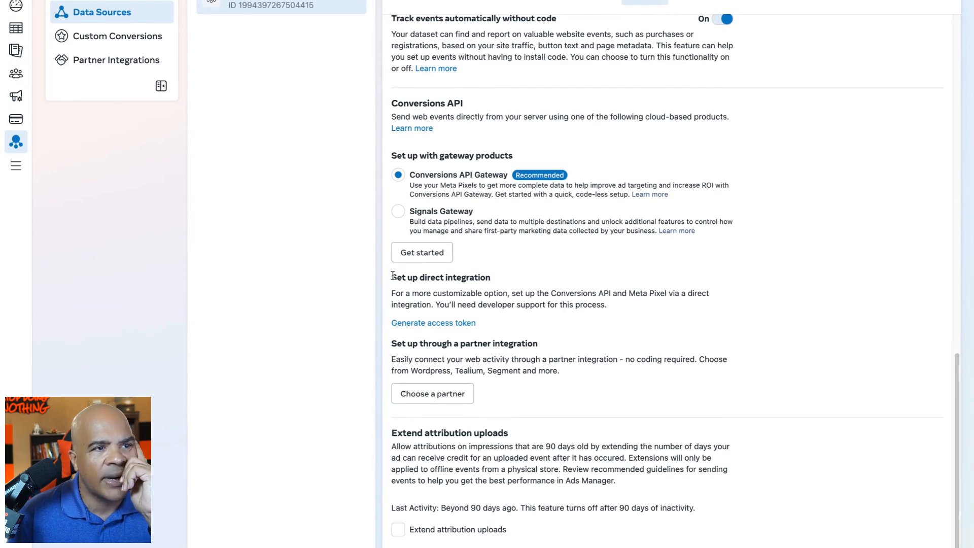
{"action": "left_click_drag", "start_coordinate": [393, 275], "coordinate": [549, 325]}
{"action": "left_click", "coordinate": [548, 325]}
{"action": "scroll", "coordinate": [548, 325], "scroll_direction": "up", "scroll_amount": 15}
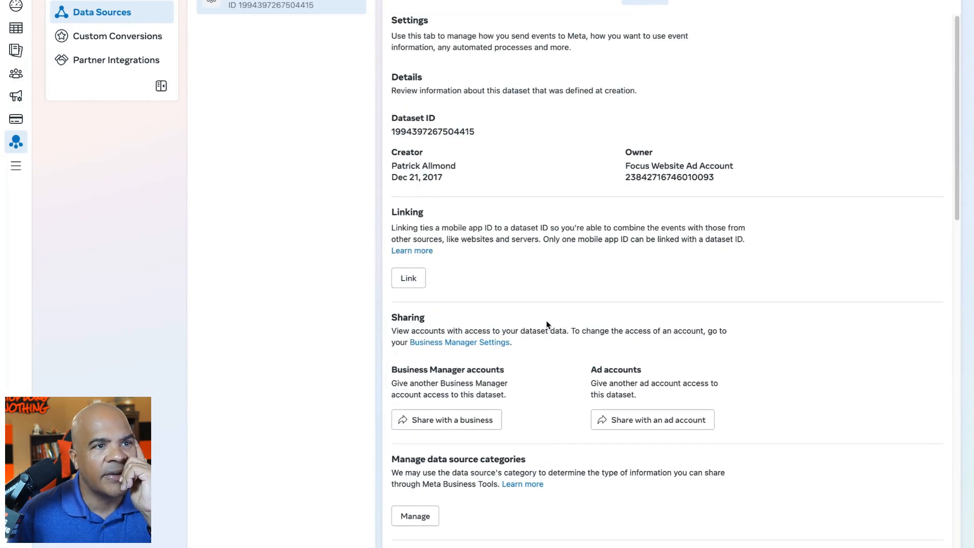
{"action": "scroll", "coordinate": [623, 333], "scroll_direction": "down", "scroll_amount": 15}
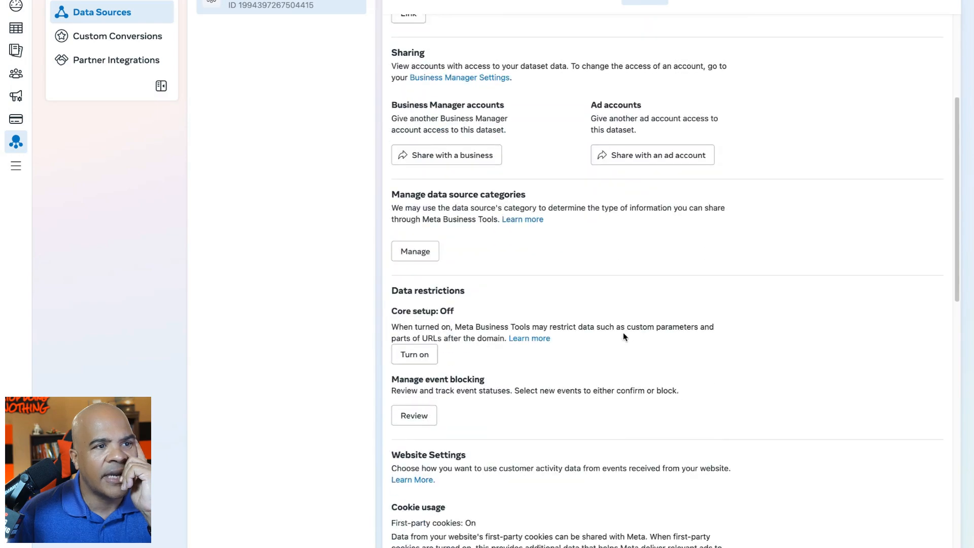
{"action": "scroll", "coordinate": [623, 332], "scroll_direction": "down", "scroll_amount": 8}
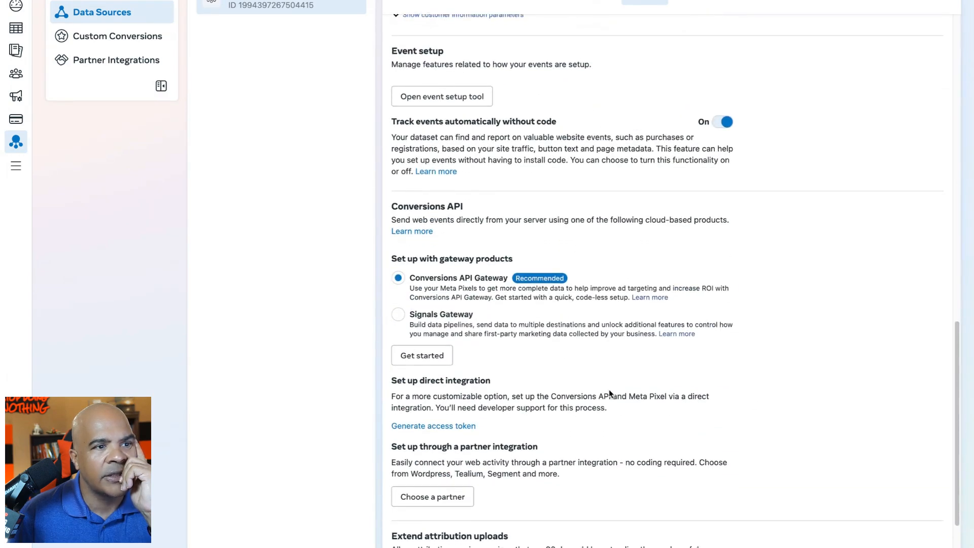
- Generate an access token for the direct integration of the Conversions API and copy it
{"action": "left_click", "coordinate": [465, 213]}
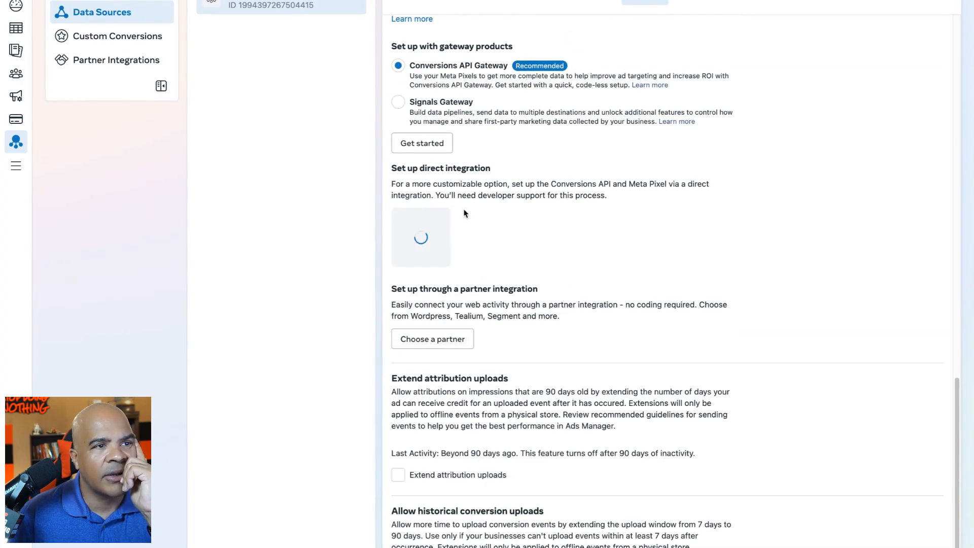
{"action": "mouse_move", "coordinate": [488, 288]}
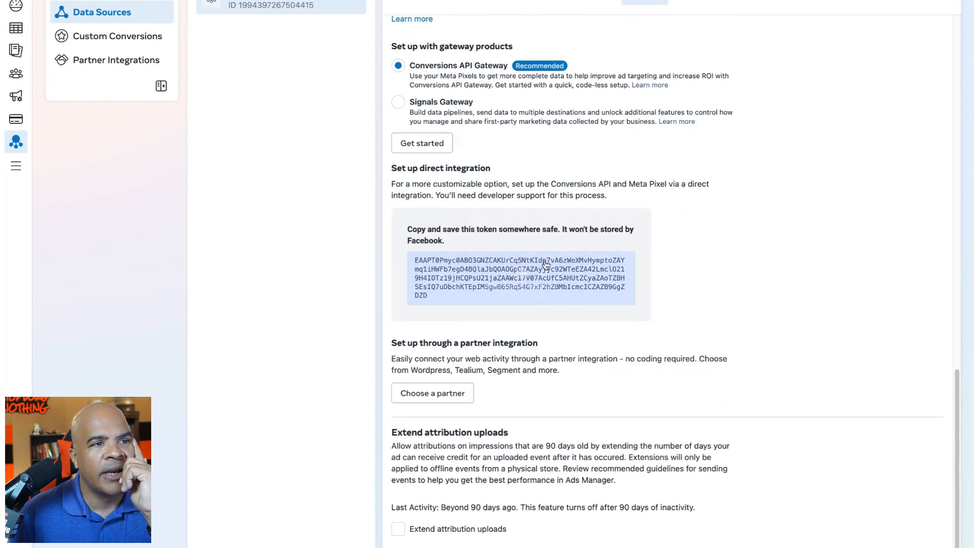
{"action": "left_click", "coordinate": [516, 280]}
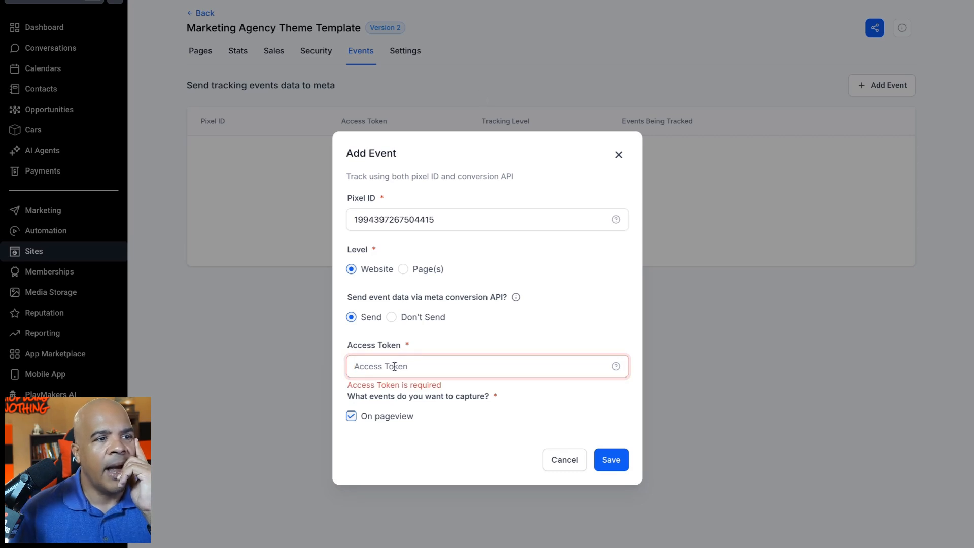
- In the website's Add Event form, paste the copied token as the Access Token and save the event
{"action": "key", "text": "ctrl+v"}
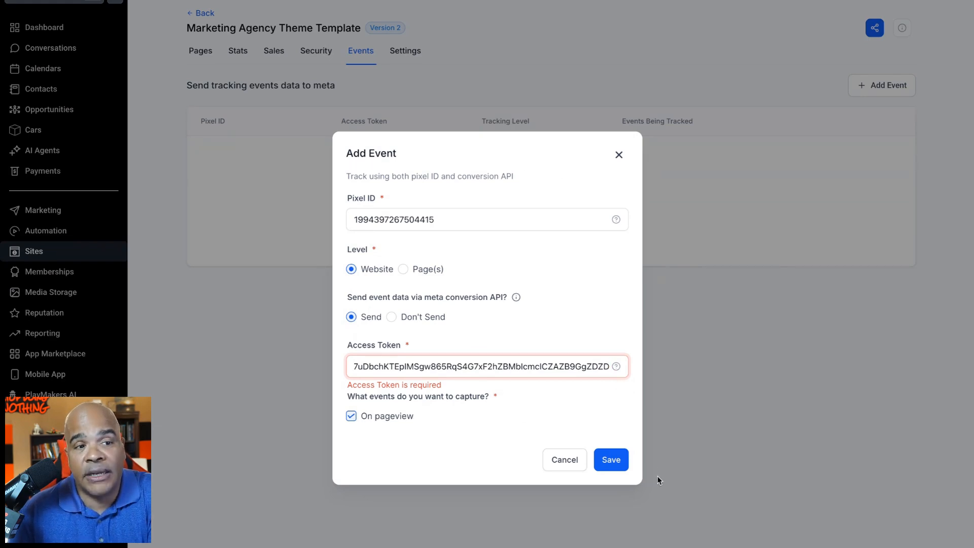
{"action": "left_click", "coordinate": [612, 459]}
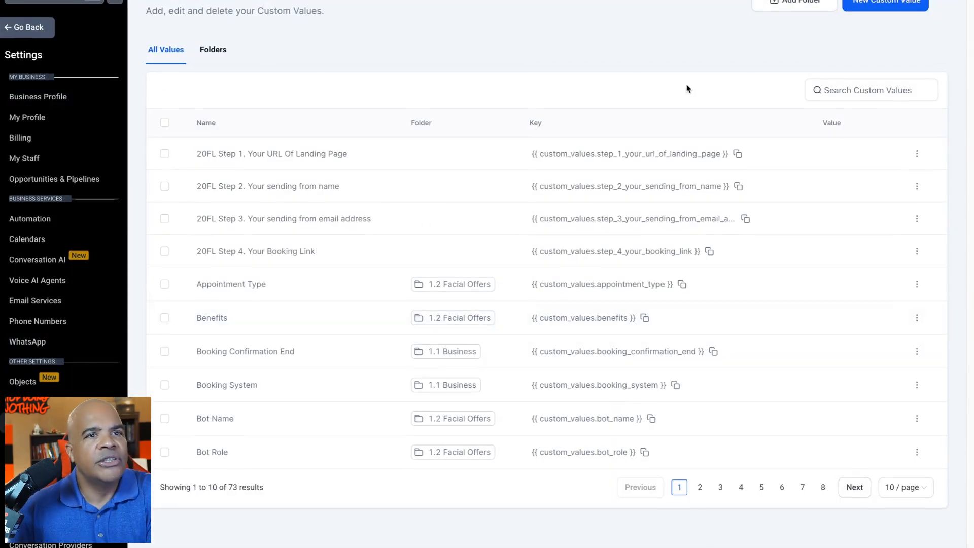
- Find the Facebook Pixel Access Token custom value in the settings, paste the access token as its value, and update it
{"action": "left_click", "coordinate": [812, 89]}
{"action": "type", "text": "faceb"}
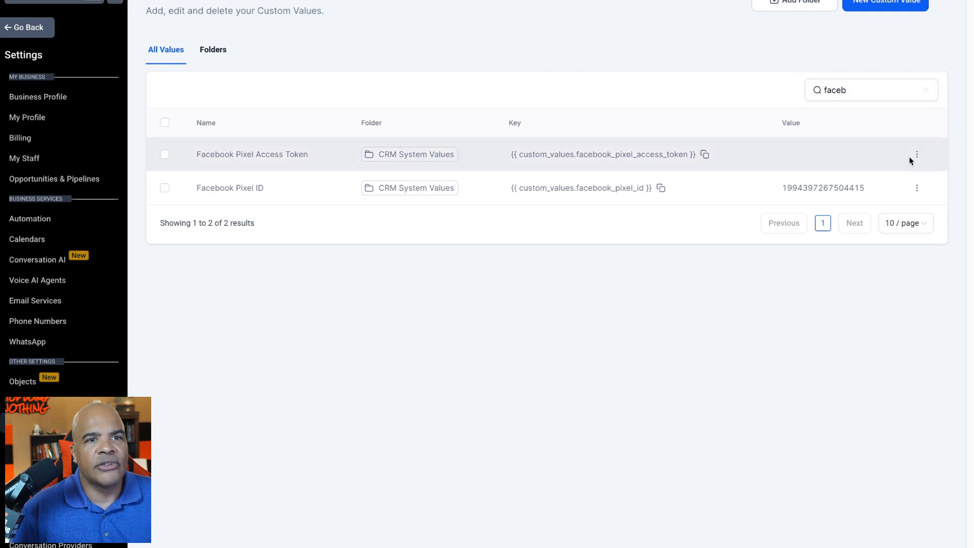
{"action": "left_click", "coordinate": [917, 155]}
{"action": "left_click", "coordinate": [910, 114]}
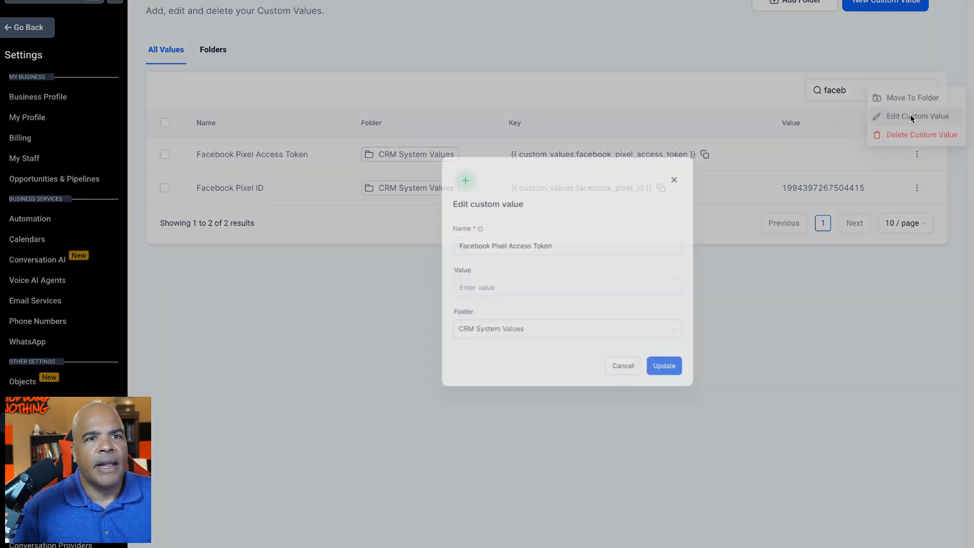
{"action": "left_click", "coordinate": [468, 328]}
{"action": "key", "text": "ctrl+v"}
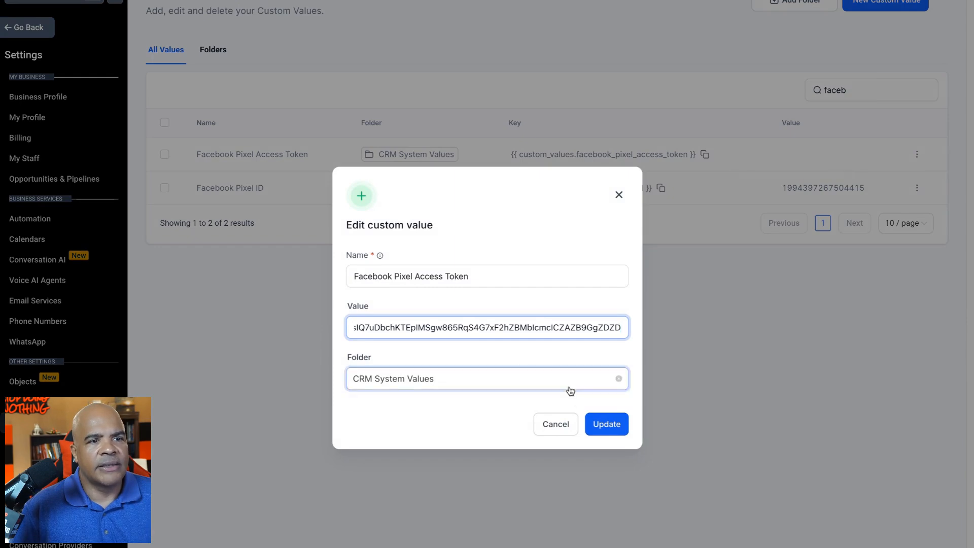
{"action": "left_click", "coordinate": [599, 428]}
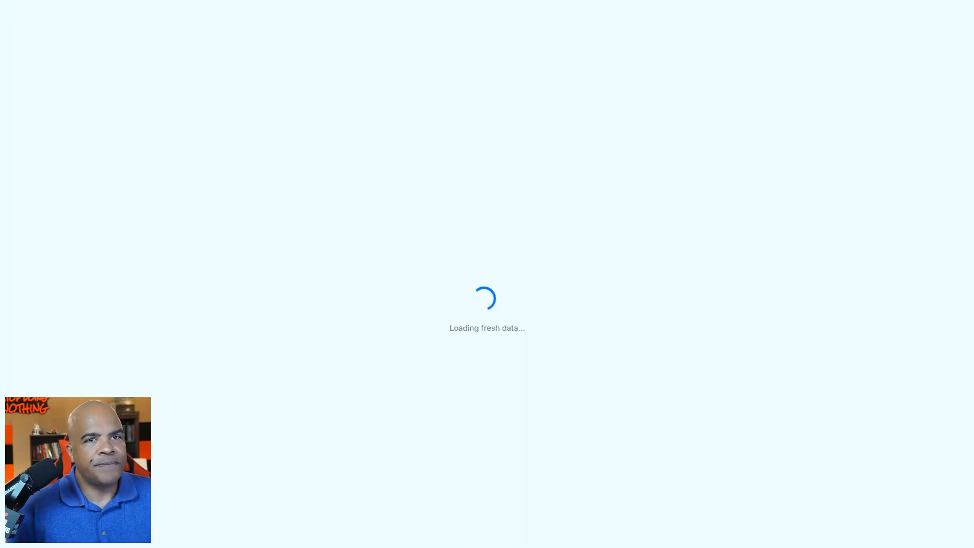
- Go to the automation workflow list and open an empty workflow in the builder
{"action": "left_click", "coordinate": [87, 228]}
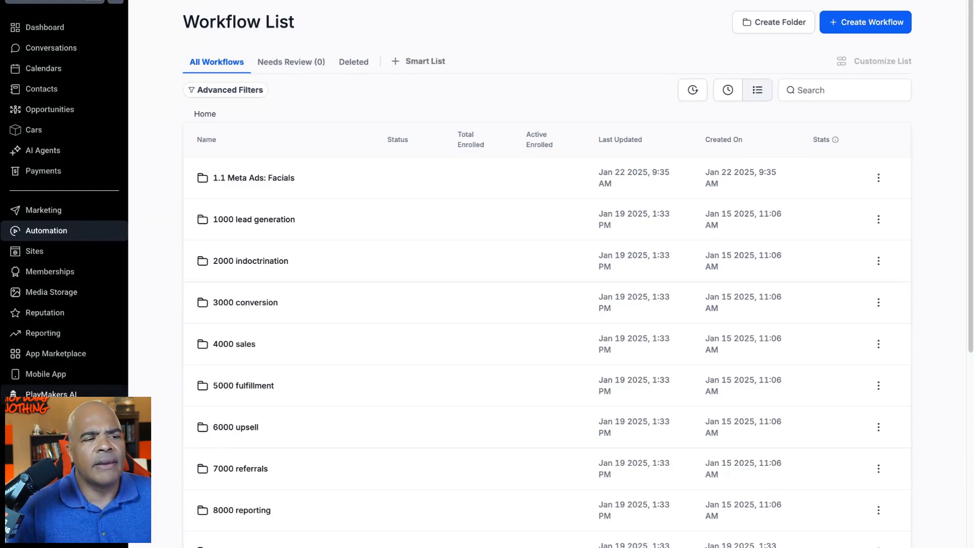
{"action": "scroll", "coordinate": [547, 304], "scroll_direction": "down", "scroll_amount": 6}
{"action": "scroll", "coordinate": [284, 535], "scroll_direction": "down", "scroll_amount": 7}
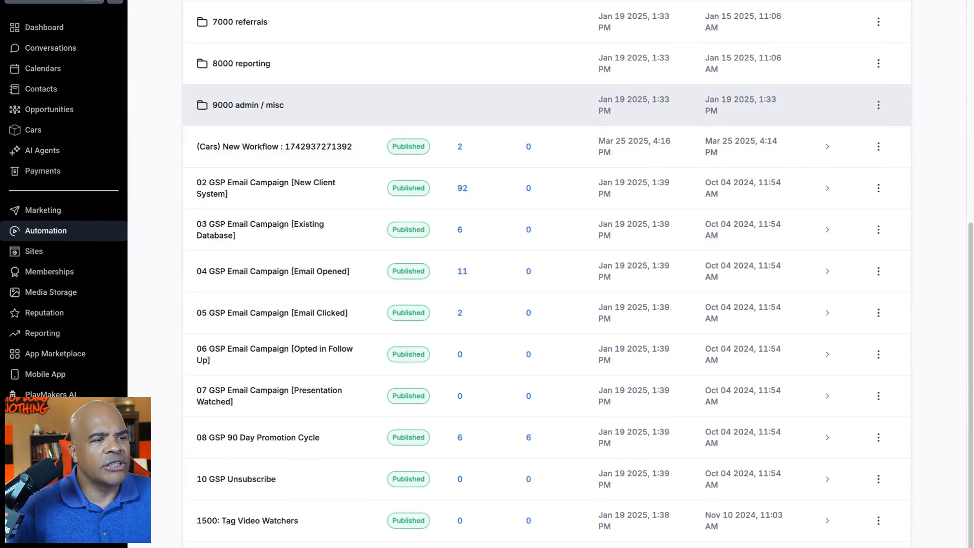
{"action": "left_click", "coordinate": [274, 535]}
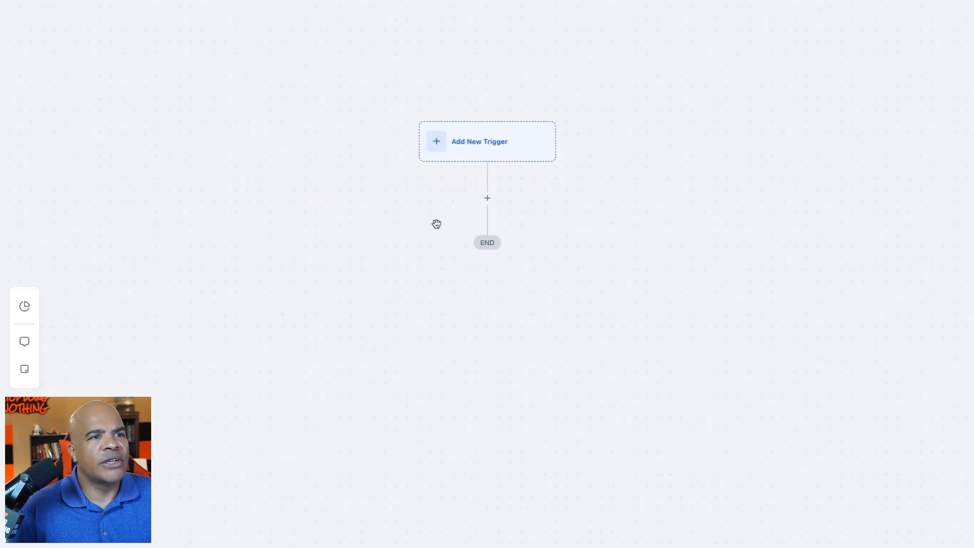
- Add a Form Submitted trigger filtered to the form "fo0101 lead generator for saturday morning cat download"
{"action": "left_click", "coordinate": [476, 154]}
{"action": "type", "text": "form"}
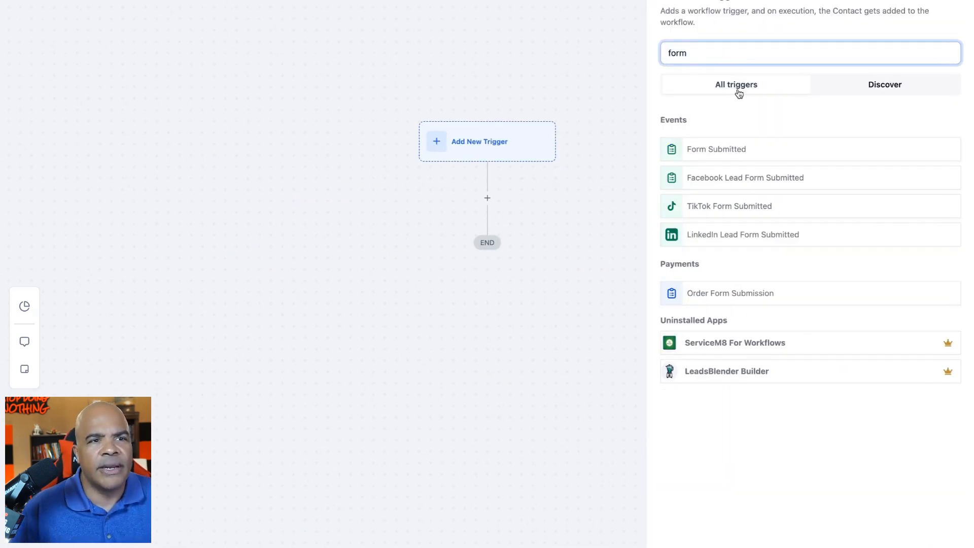
{"action": "left_click", "coordinate": [731, 150]}
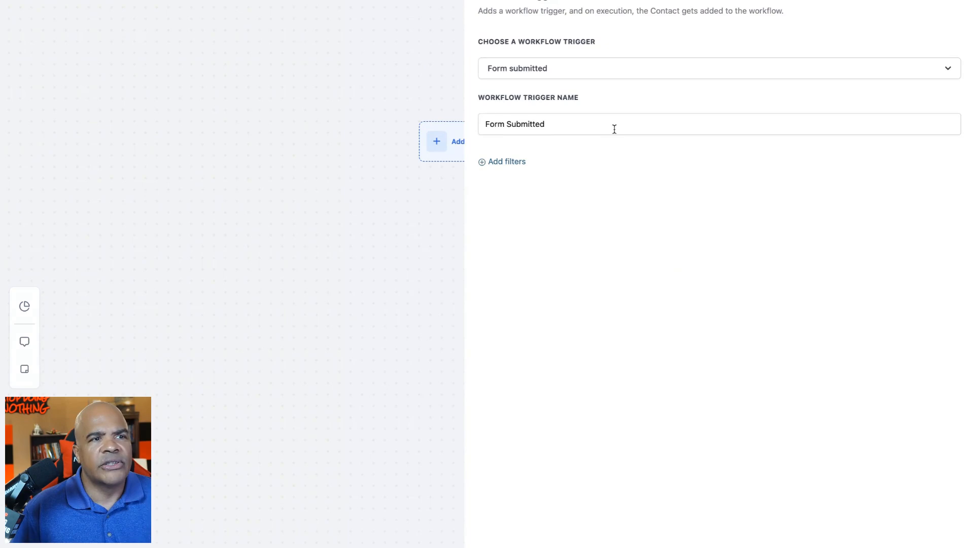
{"action": "left_click", "coordinate": [515, 162]}
{"action": "left_click", "coordinate": [565, 173]}
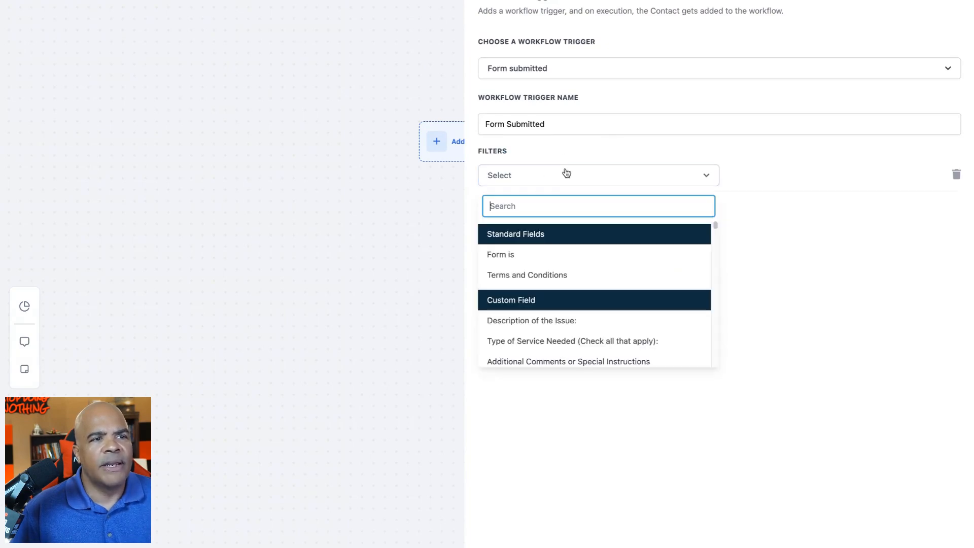
{"action": "left_click", "coordinate": [547, 256]}
{"action": "left_click", "coordinate": [753, 173]}
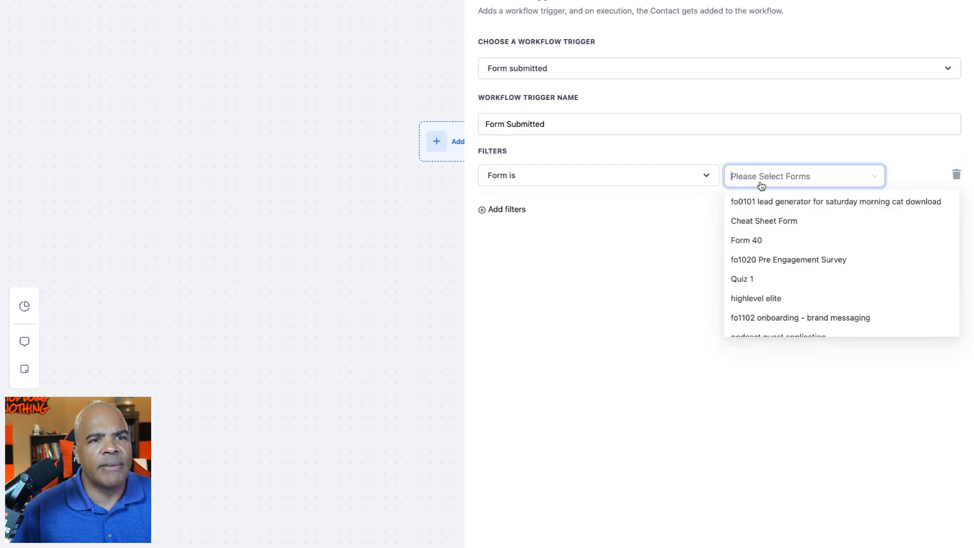
{"action": "left_click", "coordinate": [774, 205]}
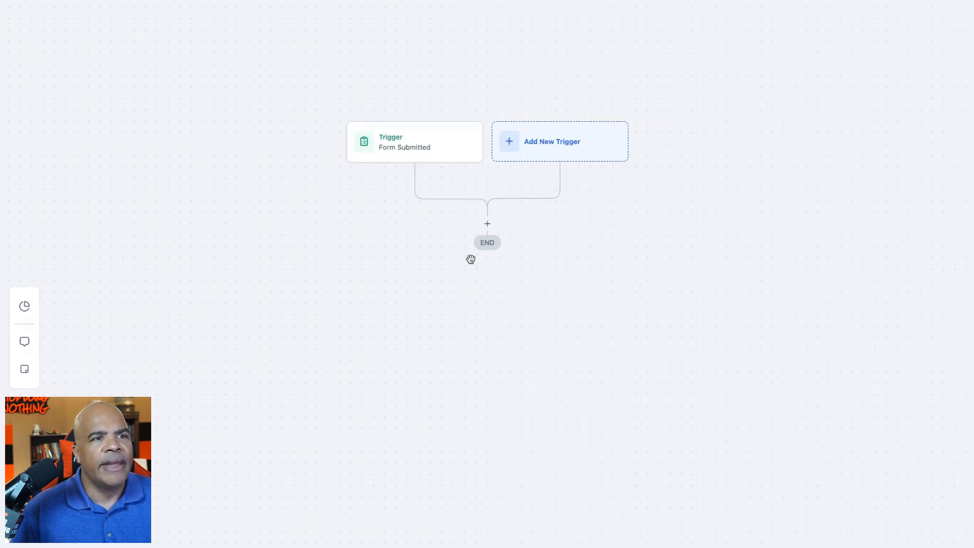
- Add a Facebook - Conversion API action below the Form Submitted trigger
{"action": "left_click", "coordinate": [487, 223]}
{"action": "type", "text": "fa"}
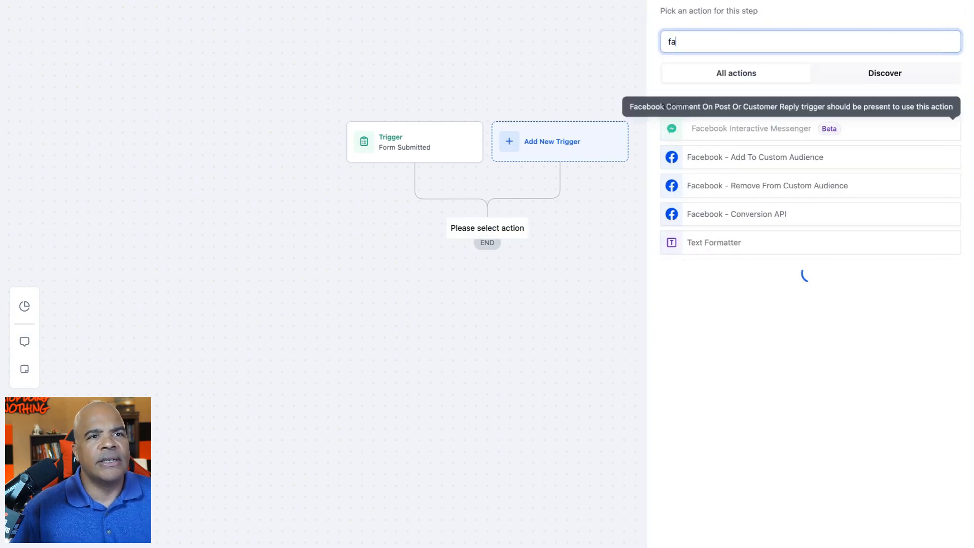
{"action": "type", "text": "ce"}
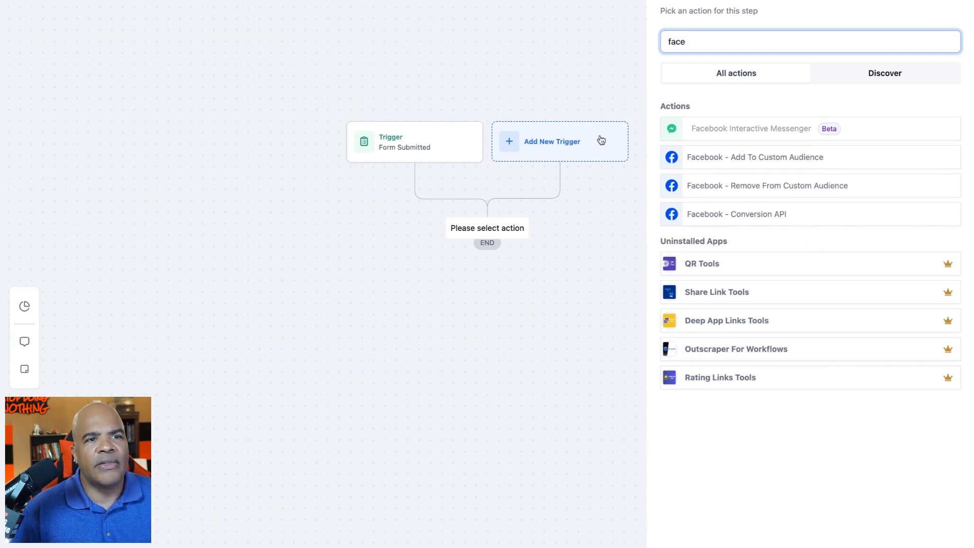
{"action": "left_click", "coordinate": [736, 213]}
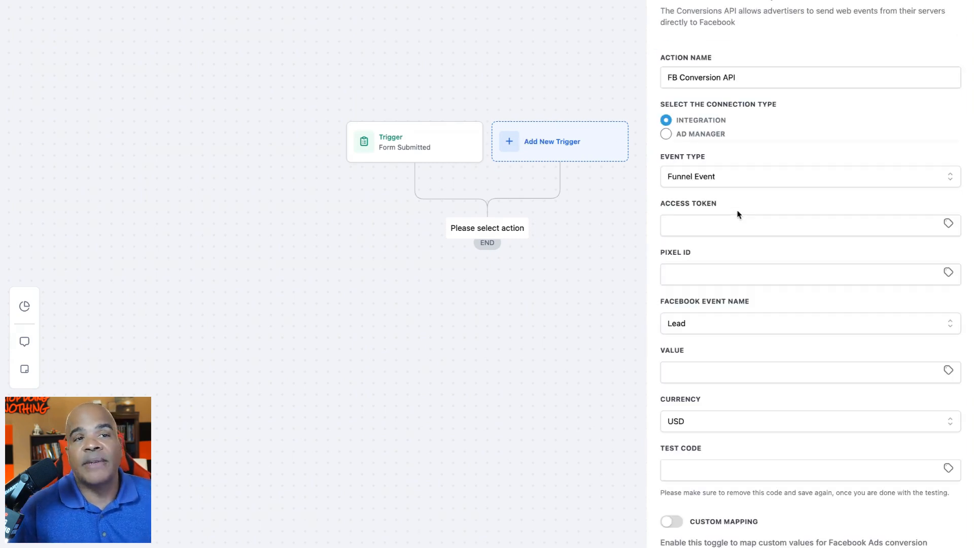
- Fill the action's Access Token with the Facebook Pixel Access Token custom value from CRM System Values
{"action": "left_click", "coordinate": [717, 231]}
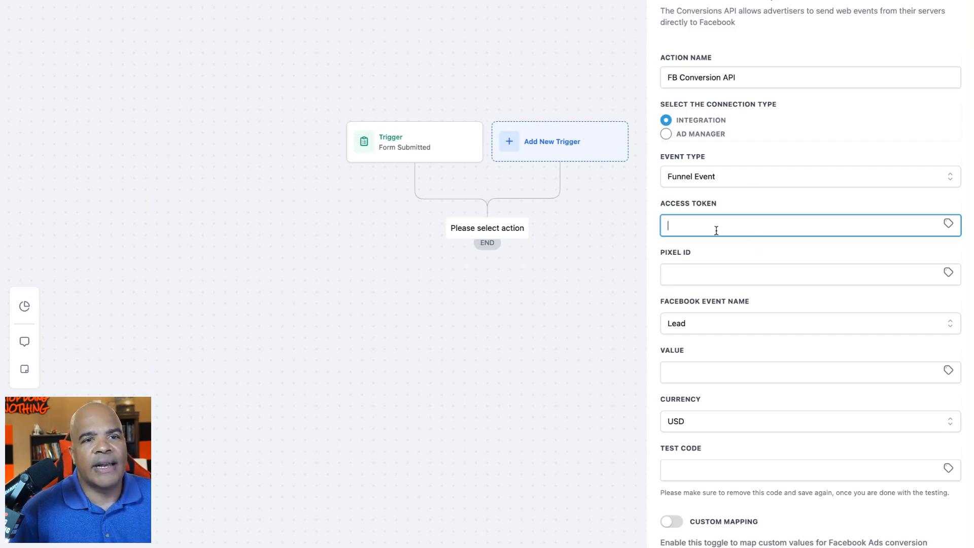
{"action": "left_click", "coordinate": [948, 224]}
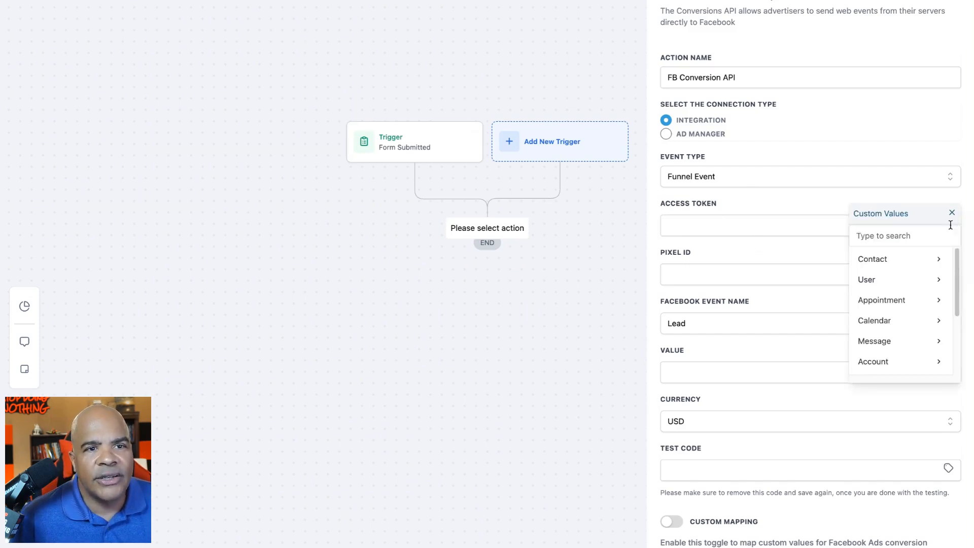
{"action": "scroll", "coordinate": [922, 317], "scroll_direction": "down", "scroll_amount": 5}
{"action": "left_click", "coordinate": [913, 360]}
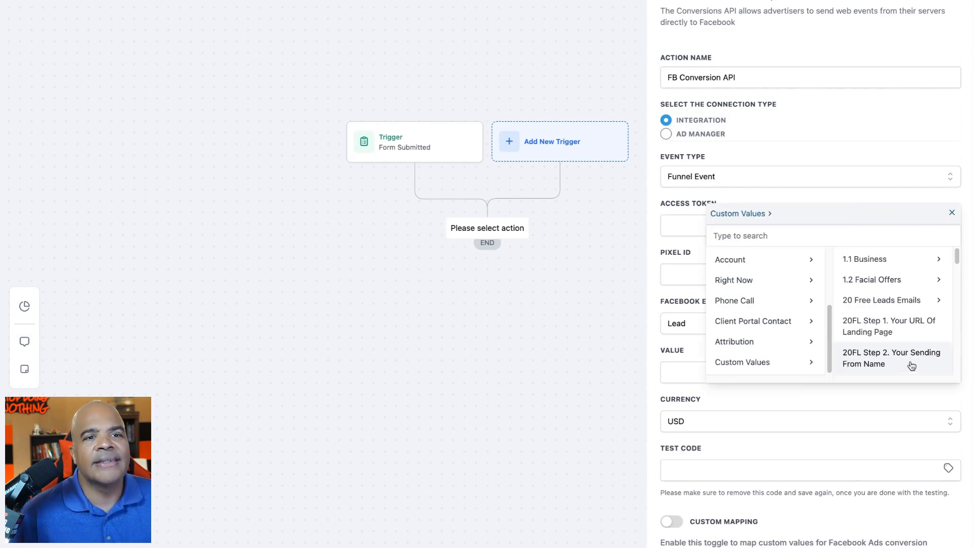
{"action": "scroll", "coordinate": [893, 324], "scroll_direction": "down", "scroll_amount": 3}
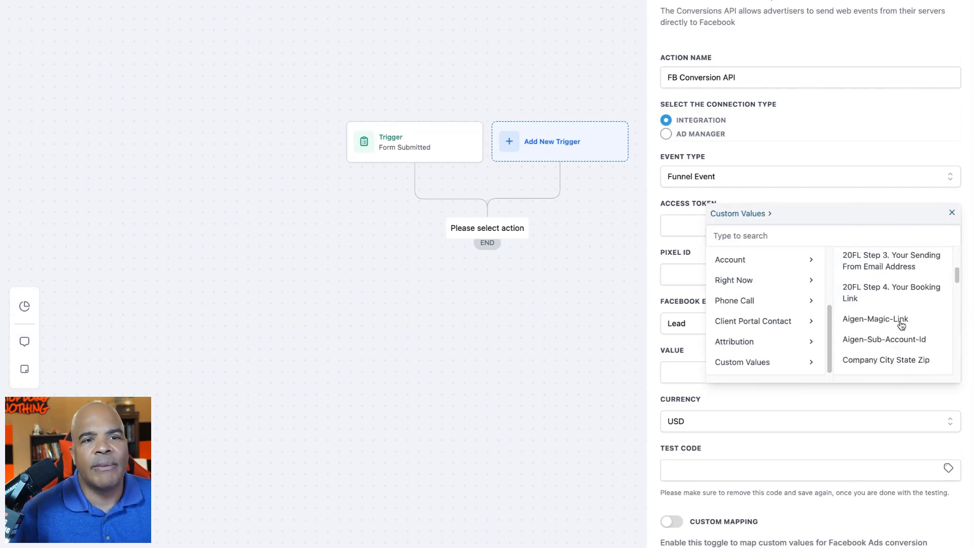
{"action": "scroll", "coordinate": [901, 325], "scroll_direction": "up", "scroll_amount": 3}
{"action": "left_click", "coordinate": [874, 228]}
{"action": "type", "text": "face"}
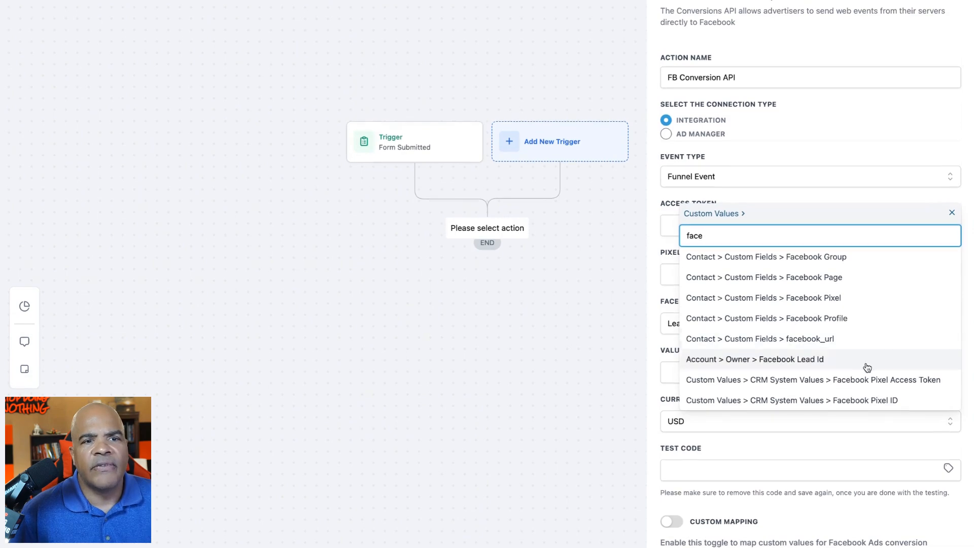
{"action": "left_click", "coordinate": [867, 379]}
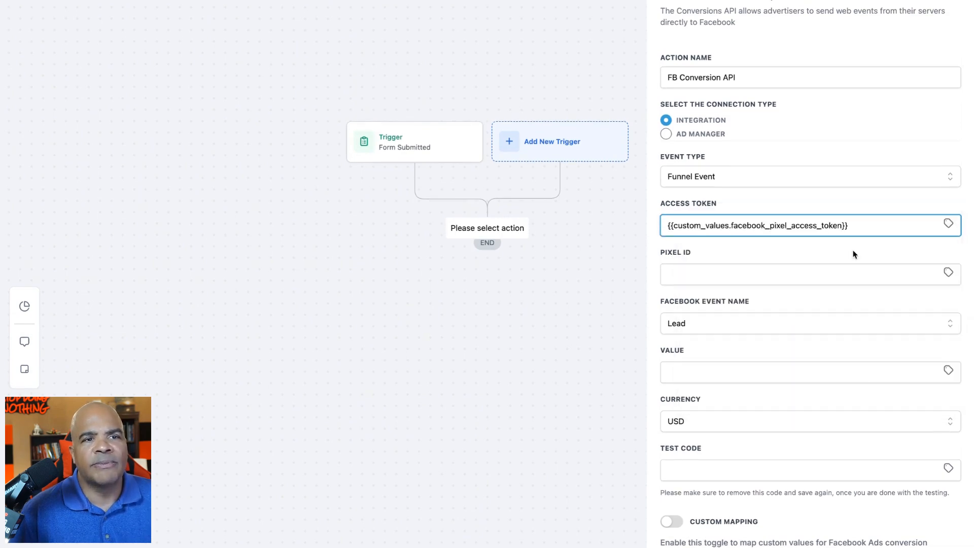
{"action": "left_click", "coordinate": [839, 276]}
{"action": "left_click", "coordinate": [947, 274]}
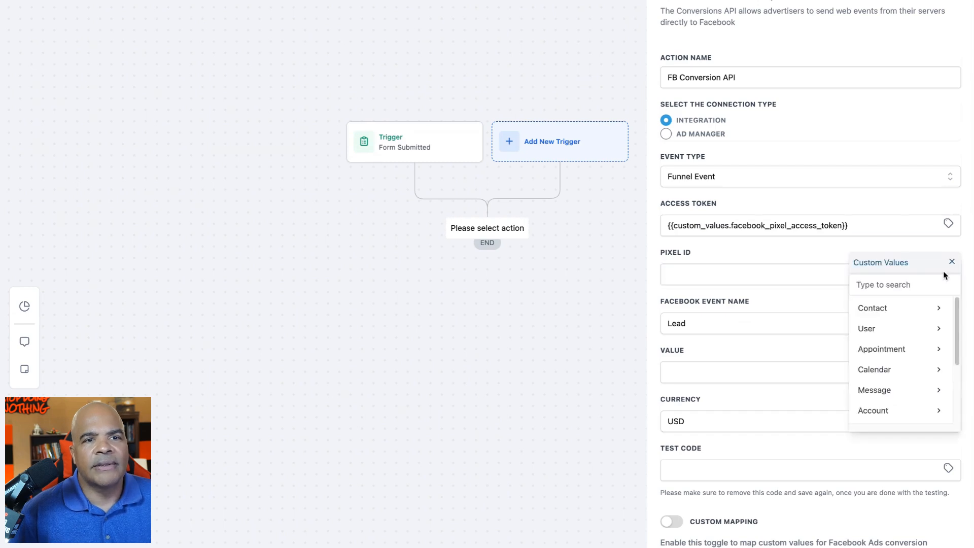
{"action": "left_click", "coordinate": [919, 288]}
{"action": "type", "text": "pixe"}
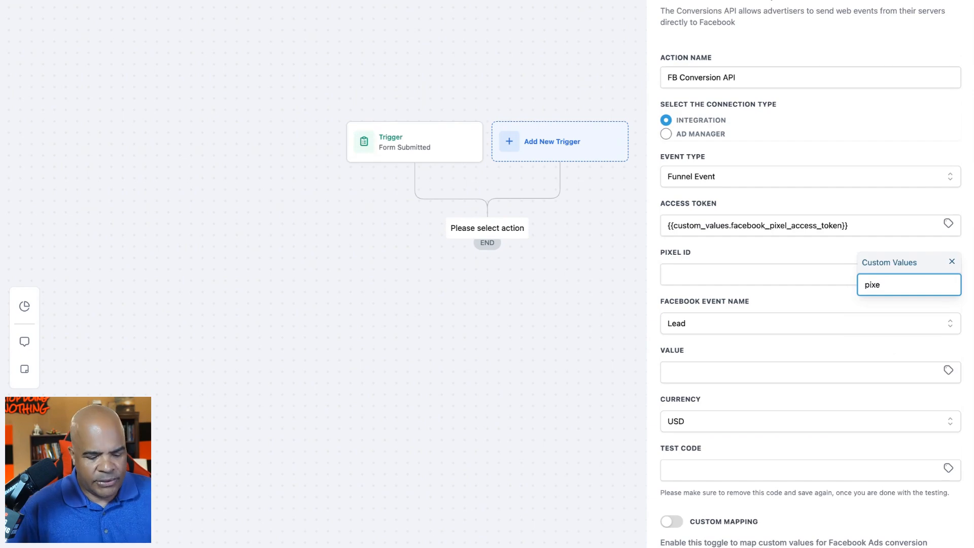
{"action": "key", "text": "BackSpace"}
{"action": "key", "text": "BackSpace"}
{"action": "key", "text": "BackSpace"}
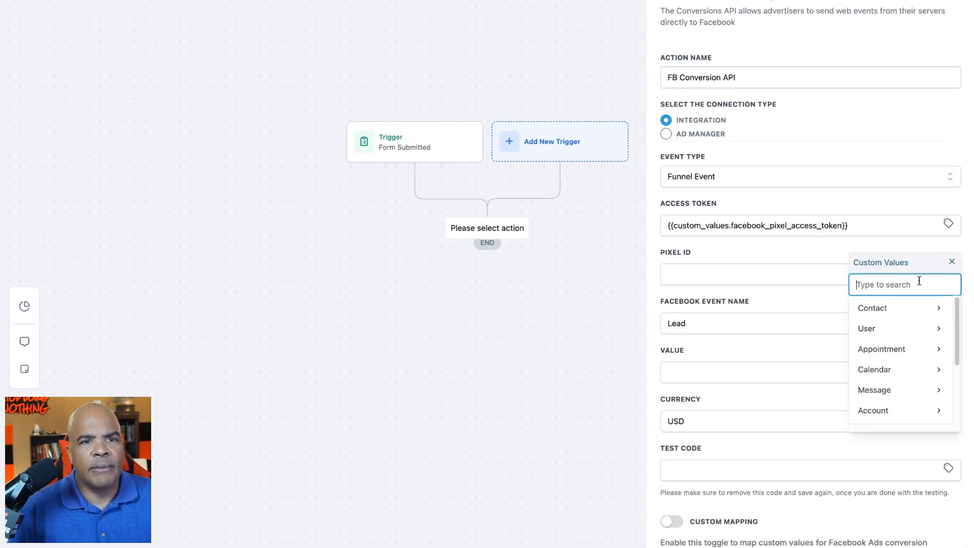
{"action": "left_click", "coordinate": [805, 272]}
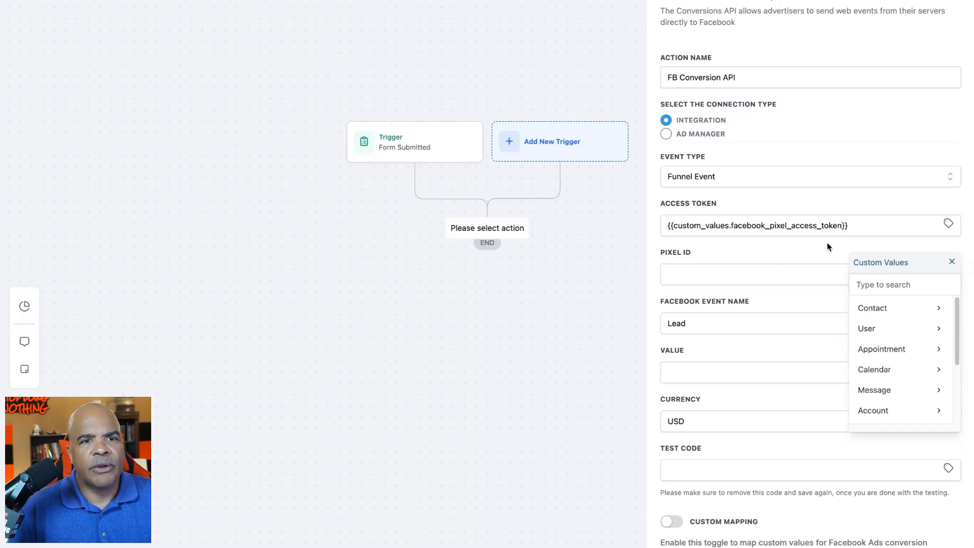
{"action": "left_click", "coordinate": [953, 263]}
- Fill the action's Pixel ID with the Facebook Pixel ID custom value from CRM System Values
{"action": "left_click", "coordinate": [949, 273]}
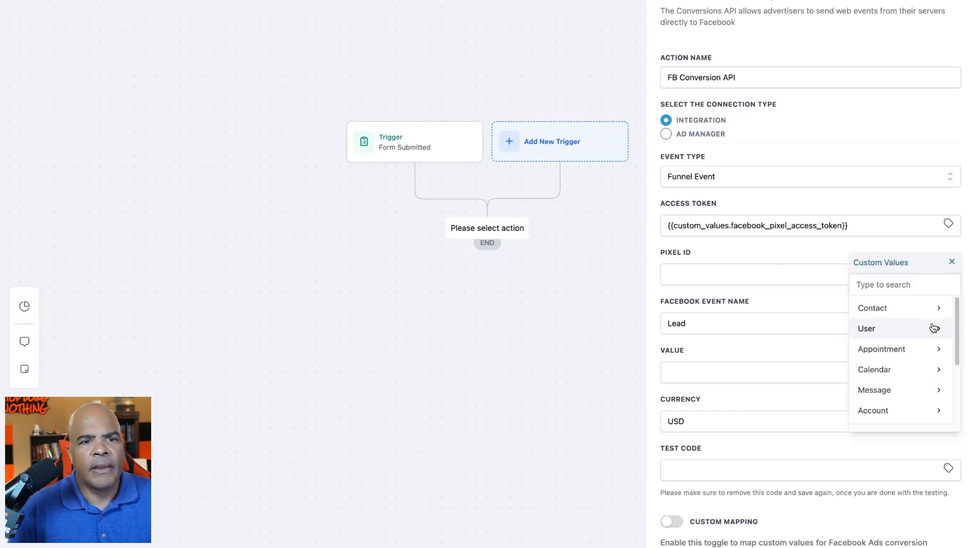
{"action": "scroll", "coordinate": [919, 406], "scroll_direction": "down", "scroll_amount": 3}
{"action": "left_click", "coordinate": [918, 413]}
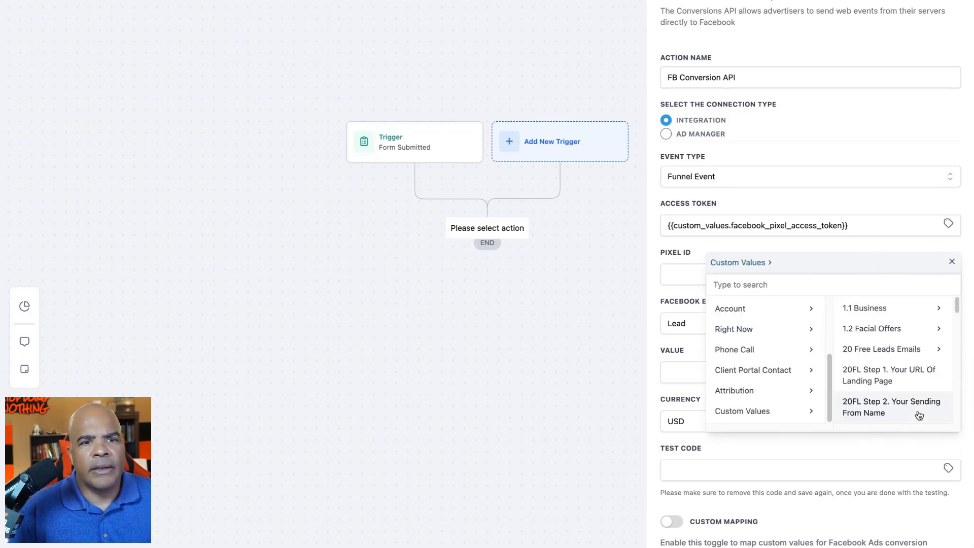
{"action": "left_click", "coordinate": [880, 285]}
{"action": "type", "text": "pxe"}
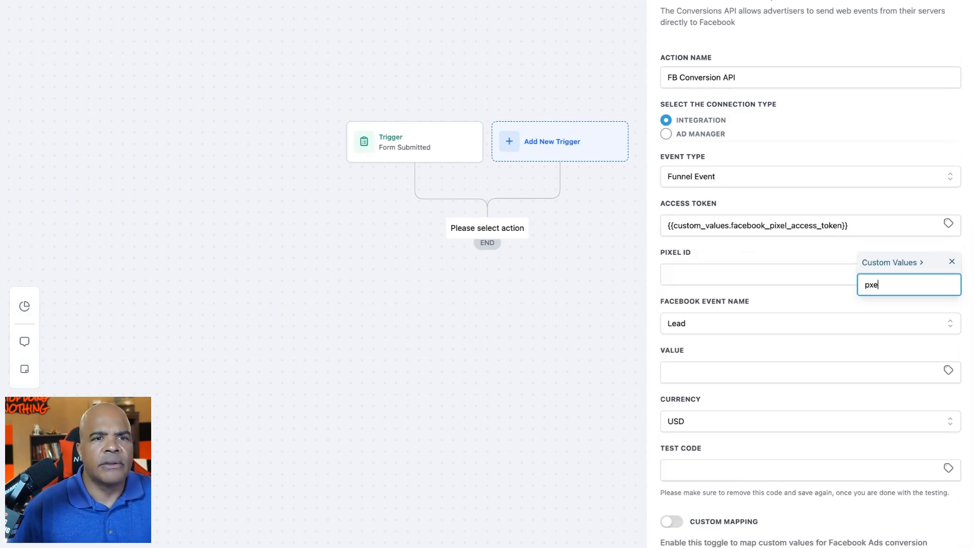
{"action": "key", "text": "BackSpace"}
{"action": "key", "text": "BackSpace"}
{"action": "type", "text": "ixe"}
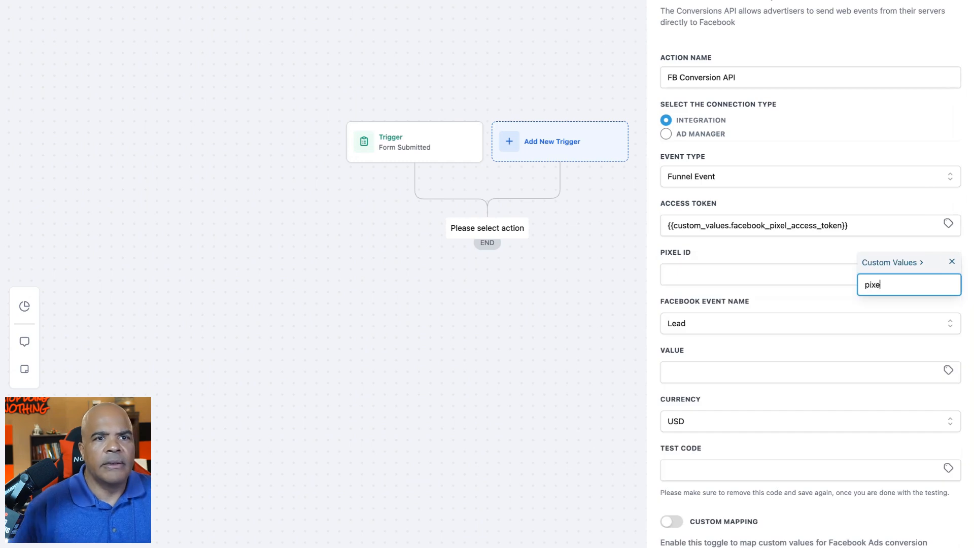
{"action": "type", "text": "l"}
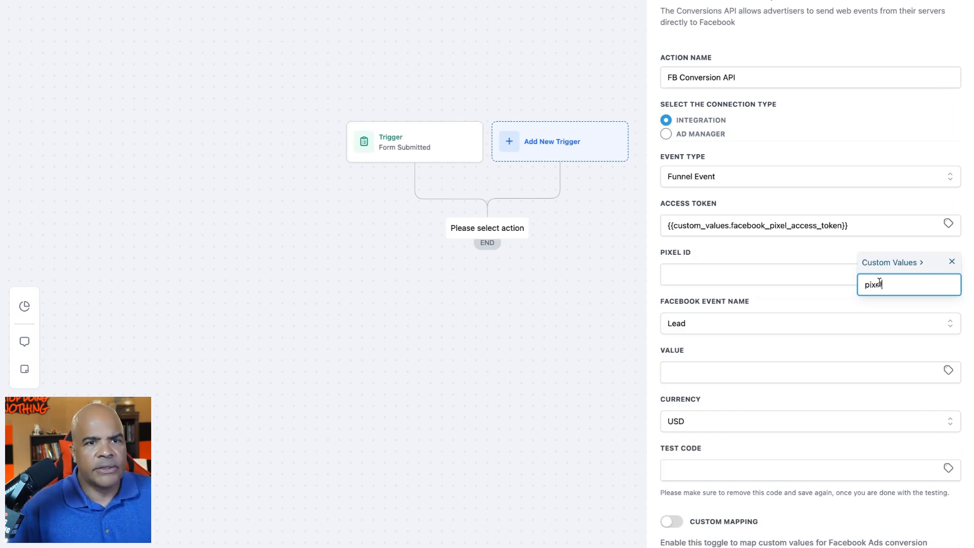
{"action": "key", "text": "ctrl+a"}
{"action": "type", "text": "fa"}
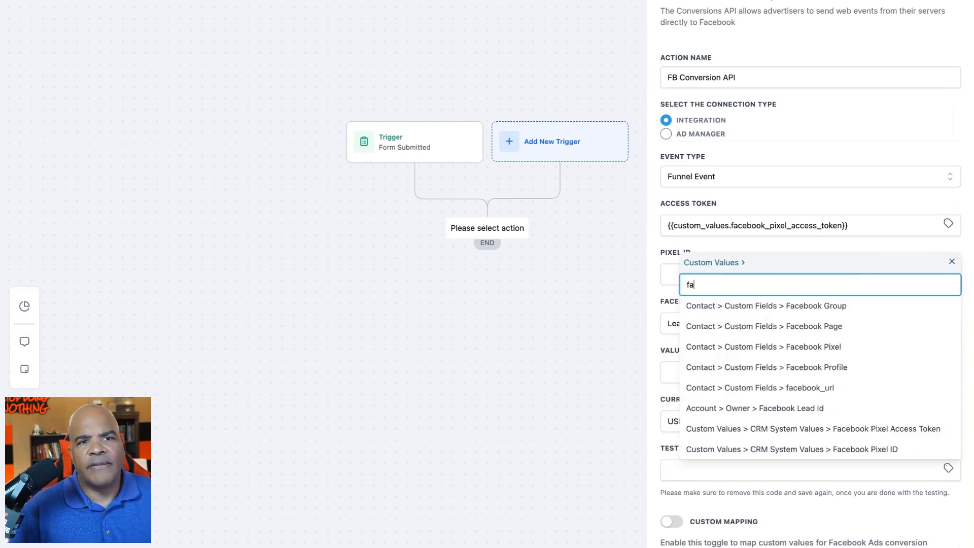
{"action": "type", "text": "ce"}
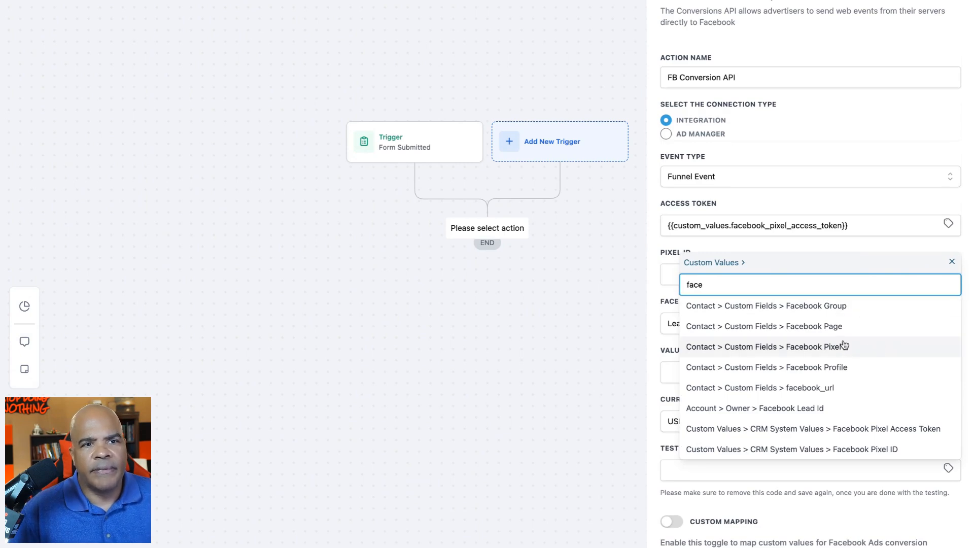
{"action": "left_click", "coordinate": [895, 452]}
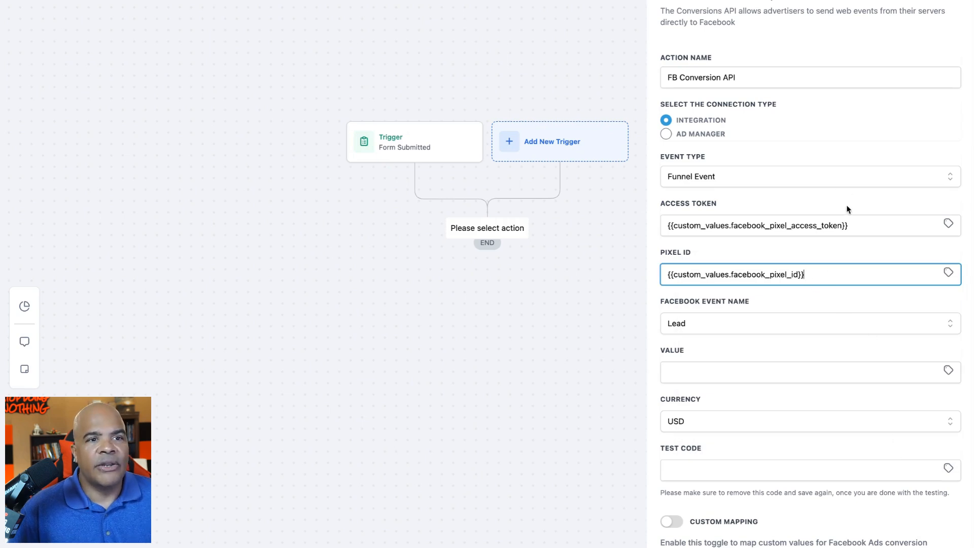
- Look through the available Facebook event names for the conversion action, leaving Lead selected
{"action": "left_click", "coordinate": [771, 324]}
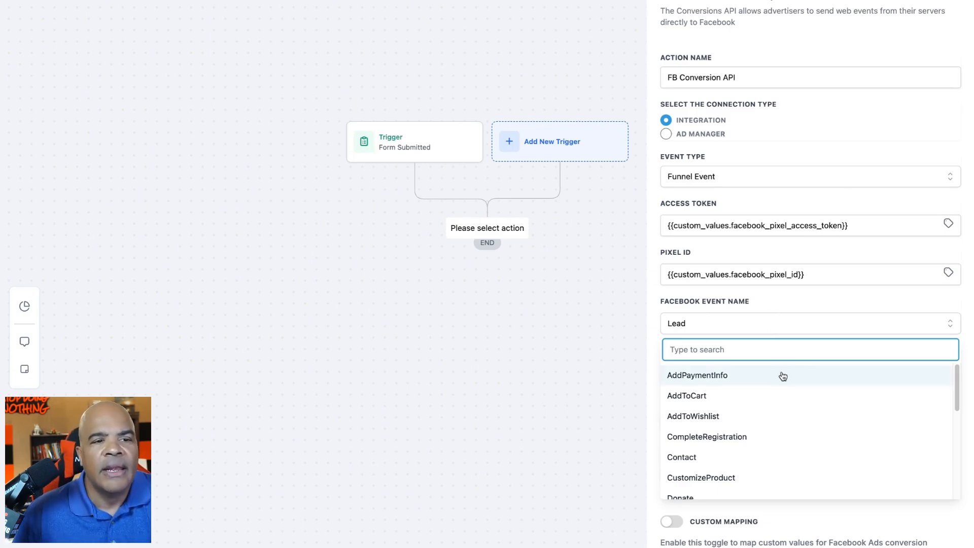
{"action": "scroll", "coordinate": [782, 376], "scroll_direction": "down", "scroll_amount": 5}
{"action": "scroll", "coordinate": [711, 394], "scroll_direction": "up", "scroll_amount": 3}
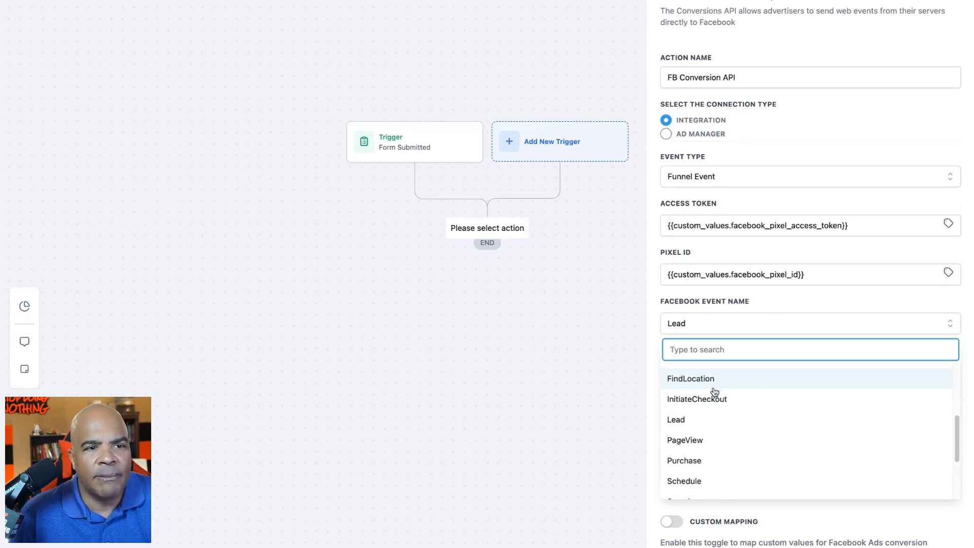
{"action": "scroll", "coordinate": [705, 455], "scroll_direction": "down", "scroll_amount": 3}
{"action": "scroll", "coordinate": [704, 455], "scroll_direction": "down", "scroll_amount": 1}
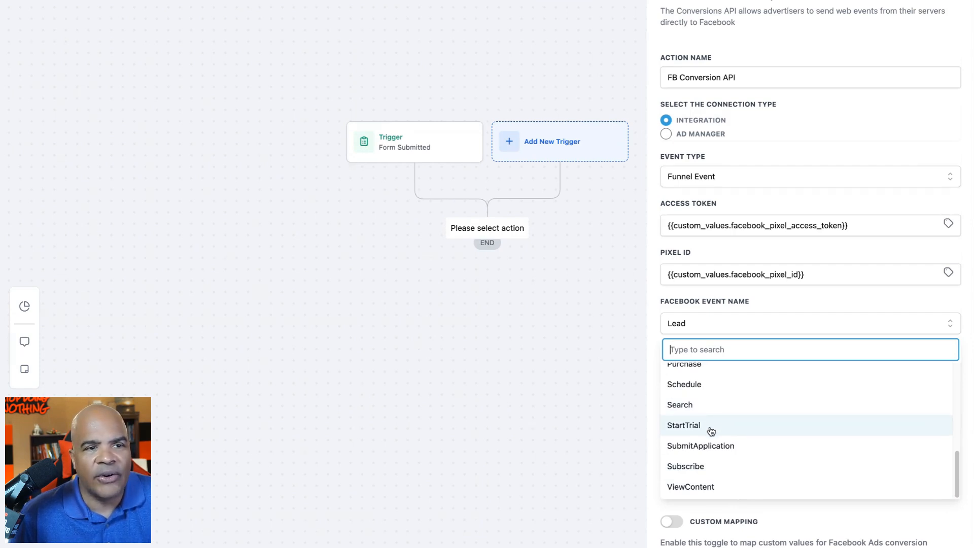
{"action": "scroll", "coordinate": [711, 428], "scroll_direction": "up", "scroll_amount": 2}
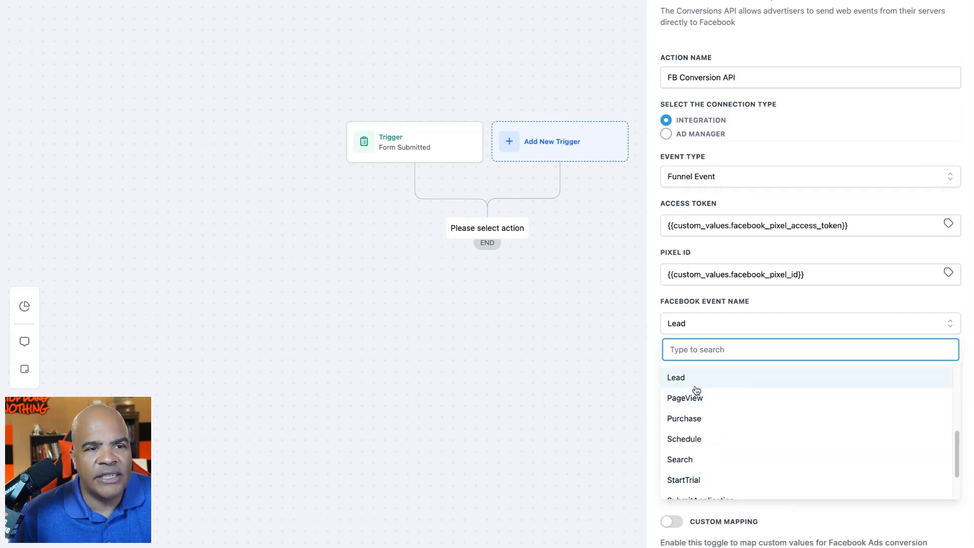
{"action": "scroll", "coordinate": [700, 406], "scroll_direction": "up", "scroll_amount": 3}
{"action": "scroll", "coordinate": [700, 402], "scroll_direction": "up", "scroll_amount": 2}
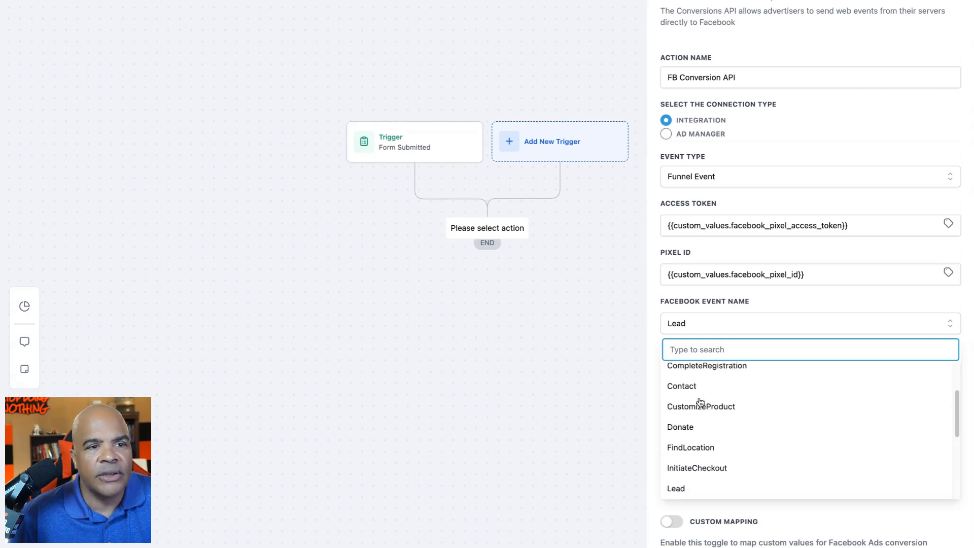
{"action": "left_click", "coordinate": [793, 323]}
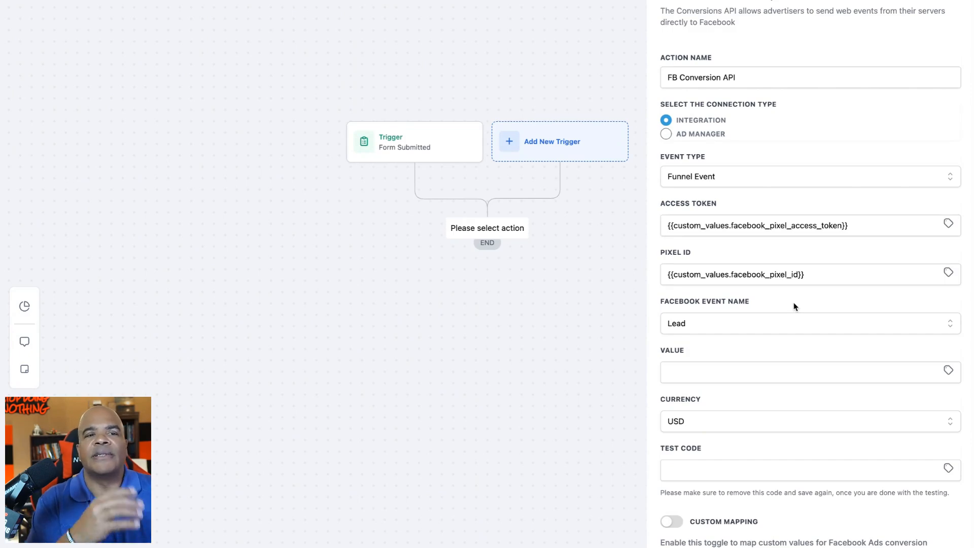
- Set the conversion action's Value to 100 and save the action to the workflow
{"action": "left_click", "coordinate": [949, 371]}
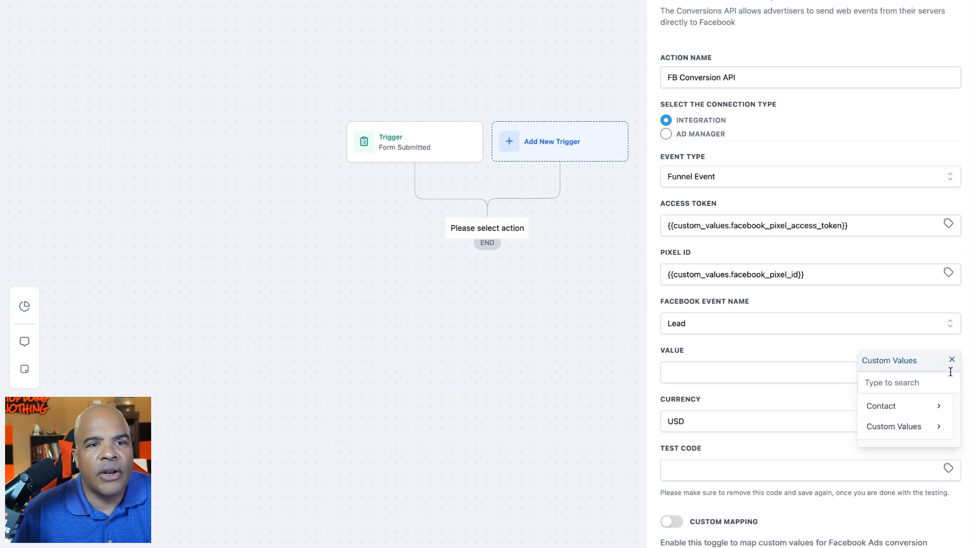
{"action": "left_click", "coordinate": [750, 373]}
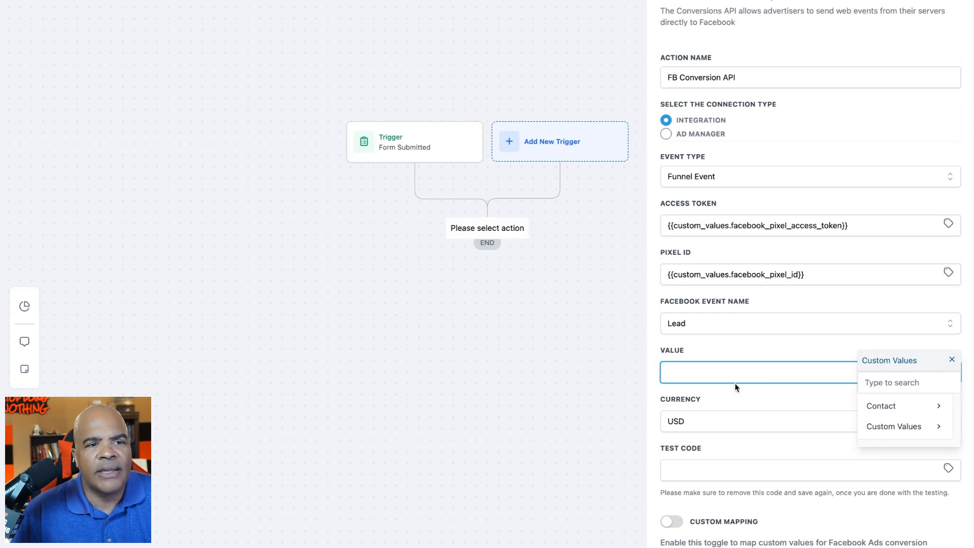
{"action": "type", "text": "100"}
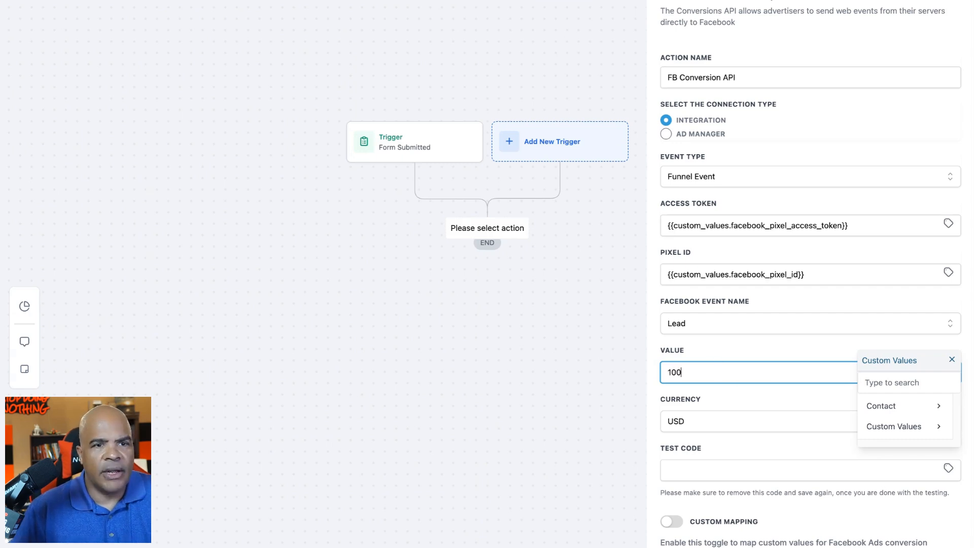
{"action": "key", "text": "Tab"}
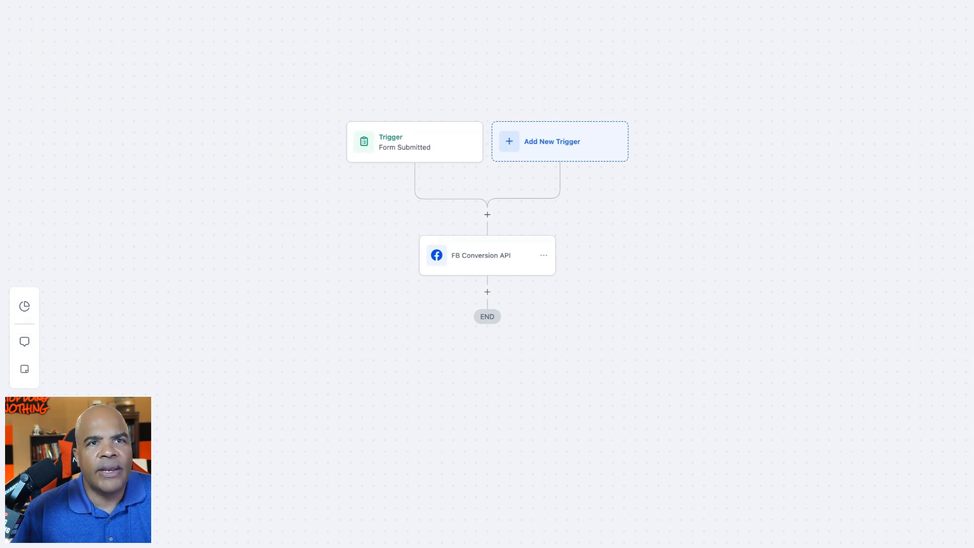
- Add an Order Submitted trigger to the workflow alongside the Form Submitted trigger
{"action": "left_click", "coordinate": [607, 146]}
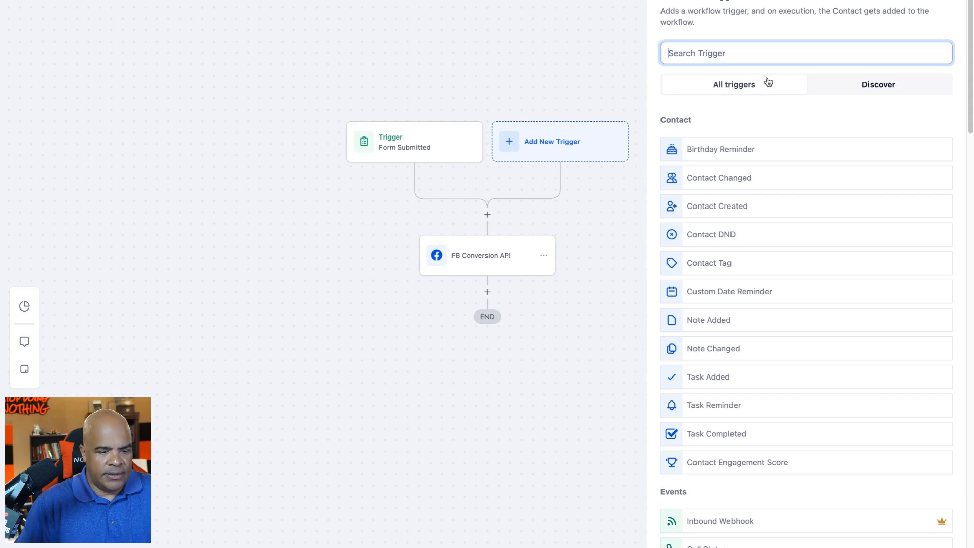
{"action": "type", "text": "order"}
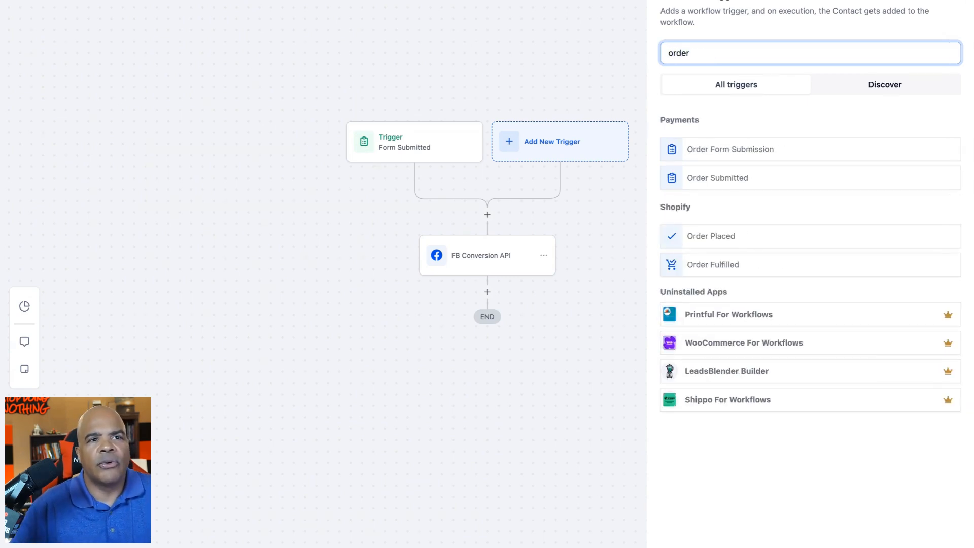
{"action": "left_click", "coordinate": [751, 178]}
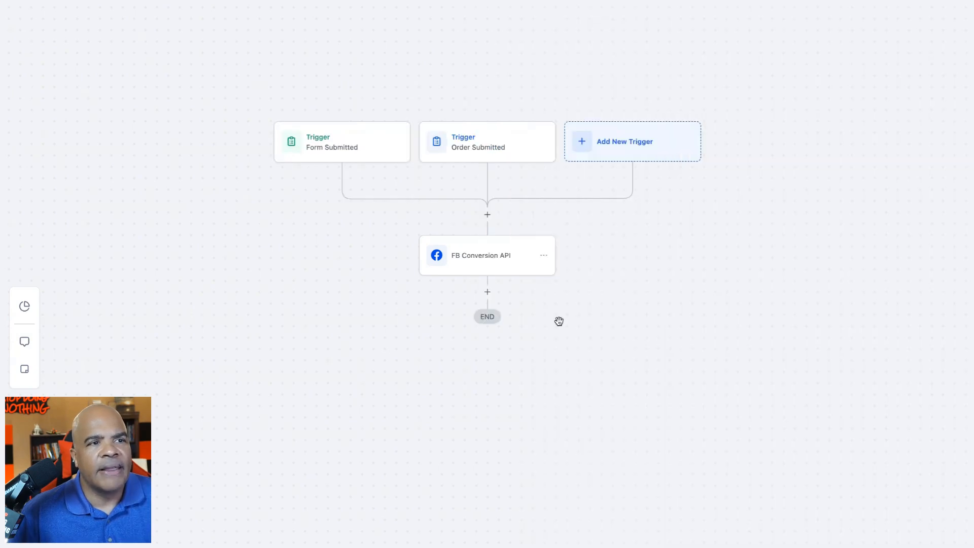
- Replace the FB Conversion API action's fixed Value with the Order Total custom value
{"action": "left_click", "coordinate": [506, 257]}
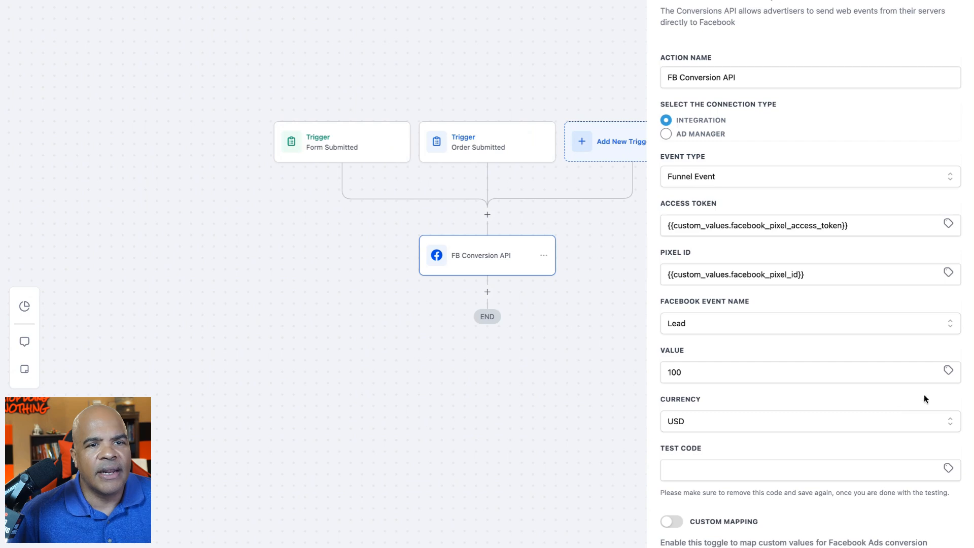
{"action": "left_click", "coordinate": [948, 371]}
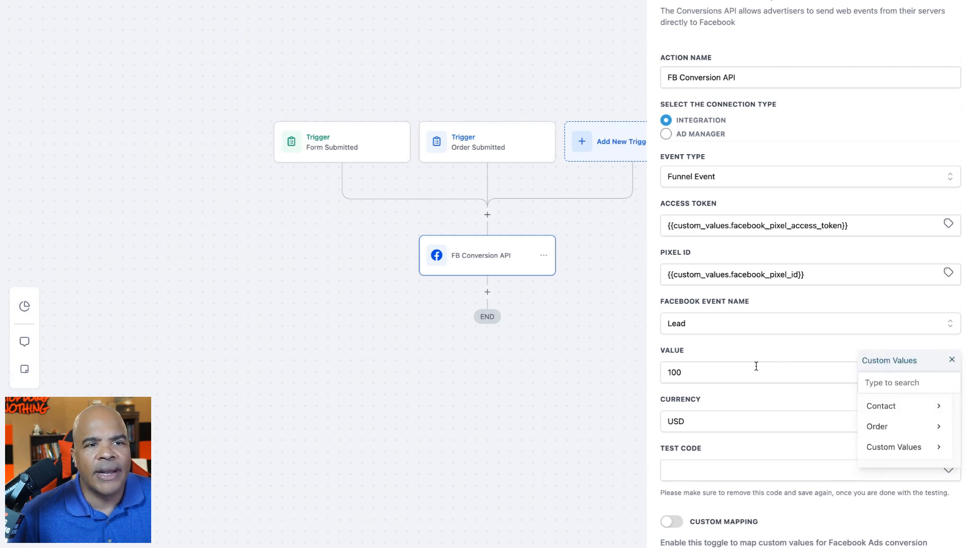
{"action": "left_click_drag", "start_coordinate": [756, 366], "coordinate": [608, 351]}
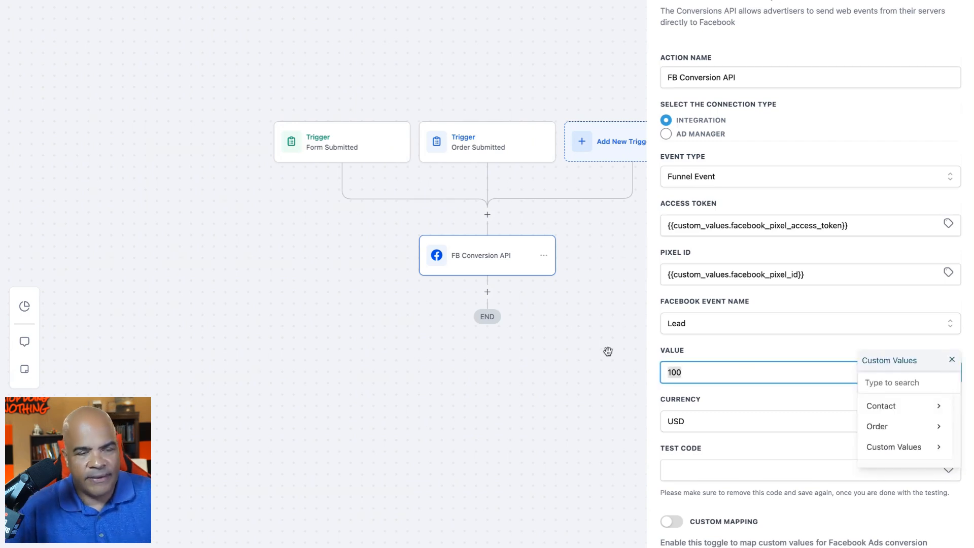
{"action": "key", "text": "BackSpace"}
{"action": "left_click", "coordinate": [799, 344]}
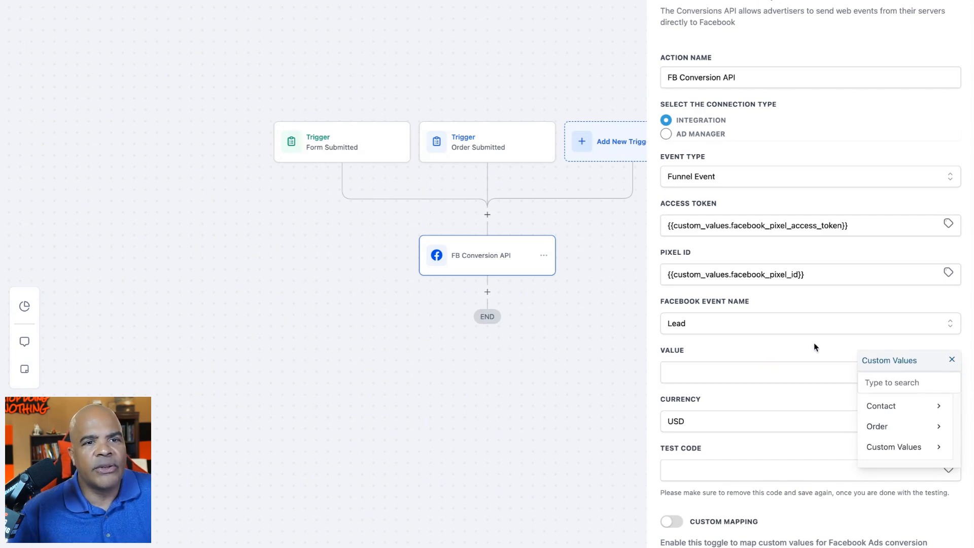
{"action": "left_click", "coordinate": [925, 428]}
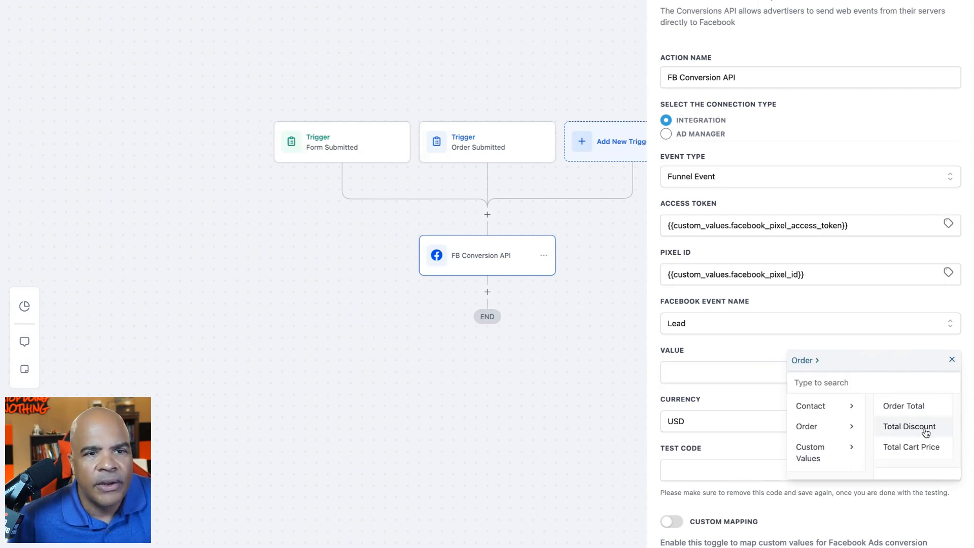
{"action": "left_click", "coordinate": [919, 406]}
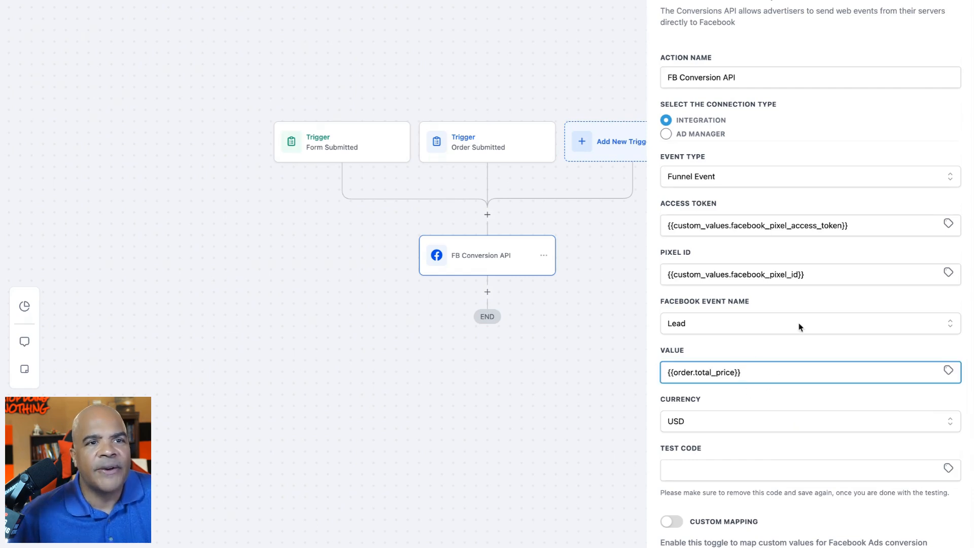
{"action": "left_click", "coordinate": [869, 224]}
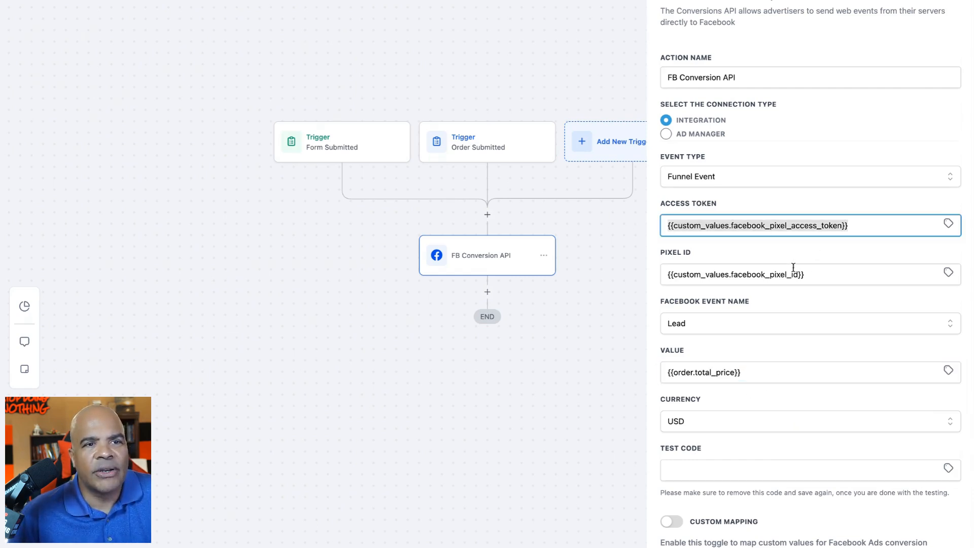
{"action": "left_click_drag", "start_coordinate": [832, 274], "coordinate": [626, 273]}
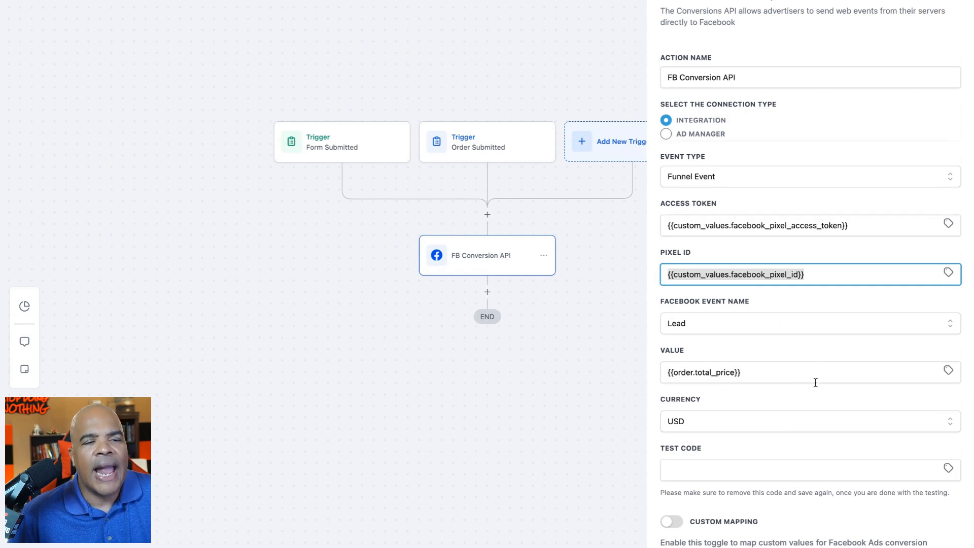
{"action": "left_click_drag", "start_coordinate": [785, 379], "coordinate": [620, 356]}
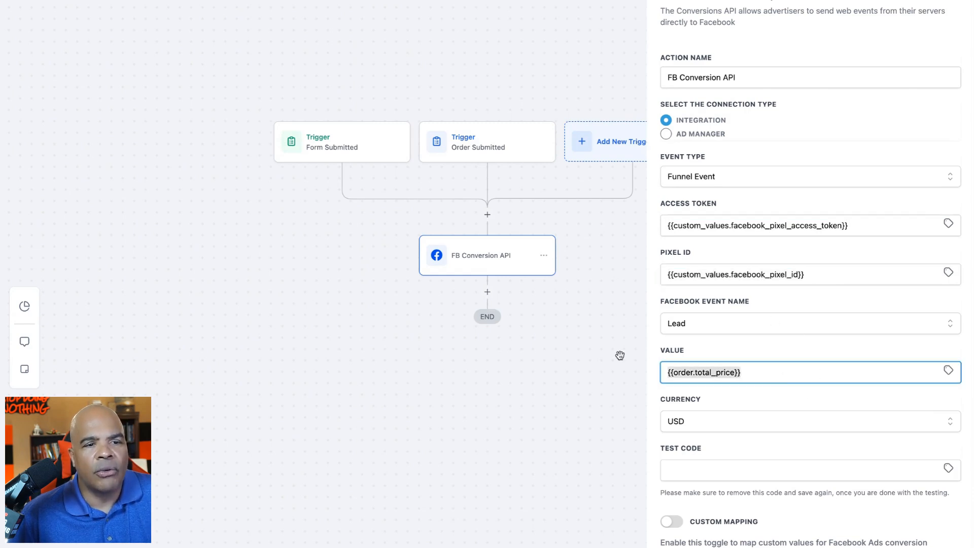